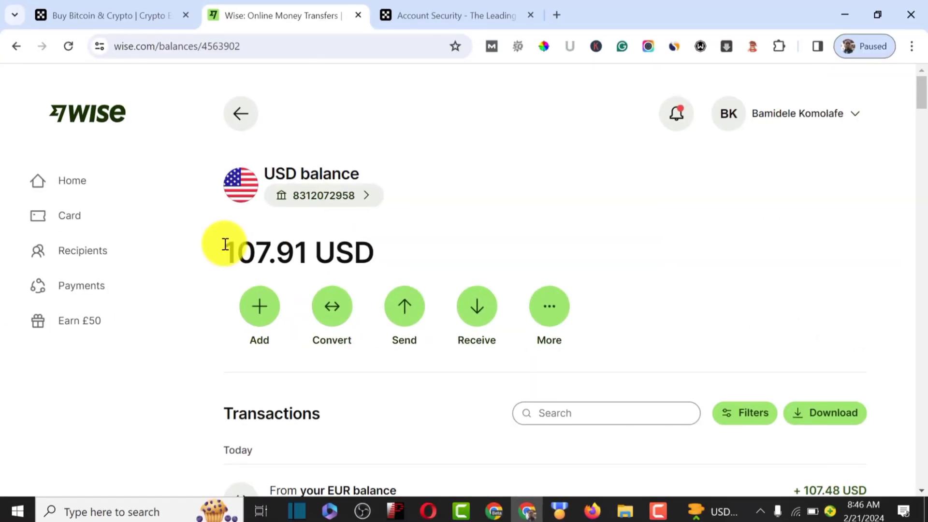
Highlight the 107.91 USD balance on the Wise page to review it
left_click_drag(224, 245, 402, 252)
left_click(401, 249)
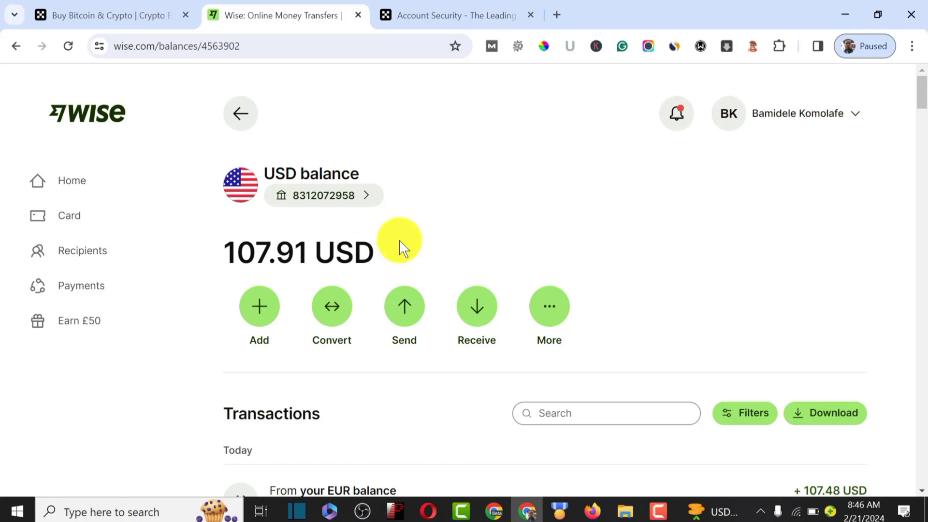
left_click_drag(390, 252, 233, 244)
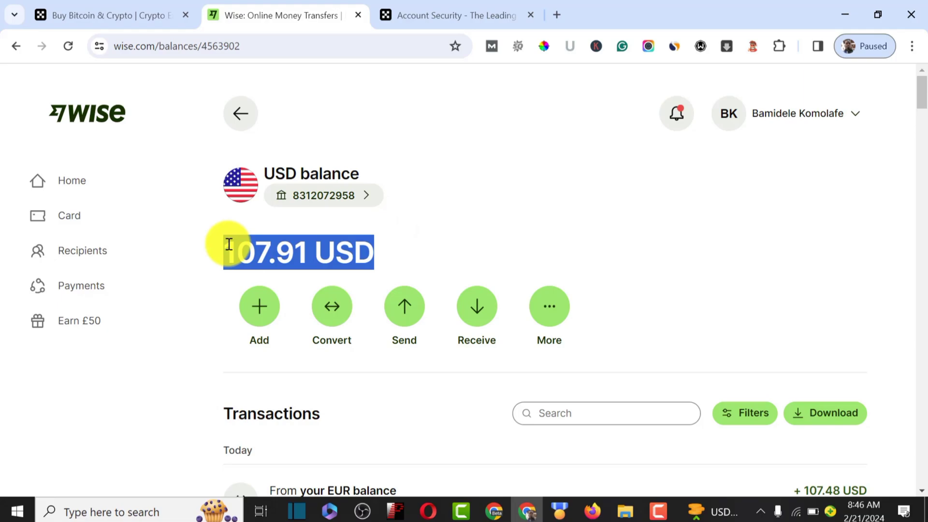
left_click(406, 233)
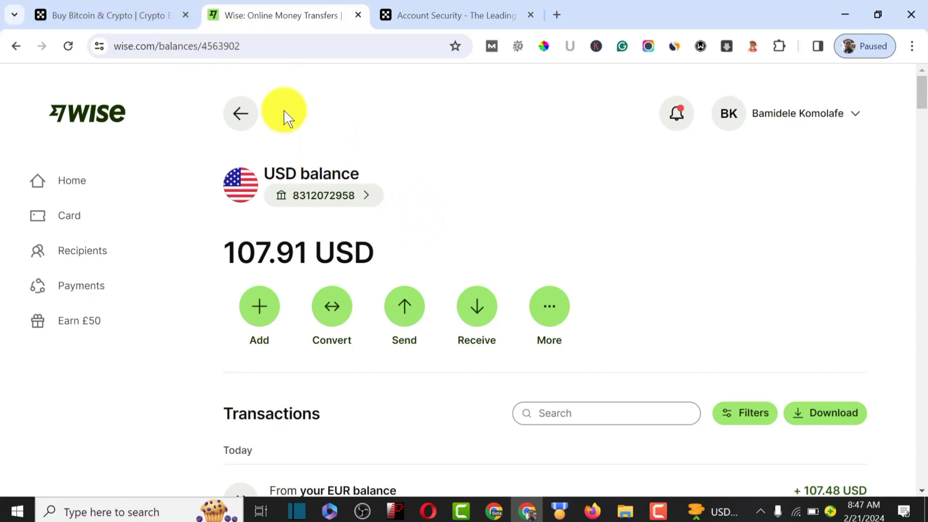
Switch to the OKX homepage and scroll through it
left_click(140, 10)
left_click(140, 46)
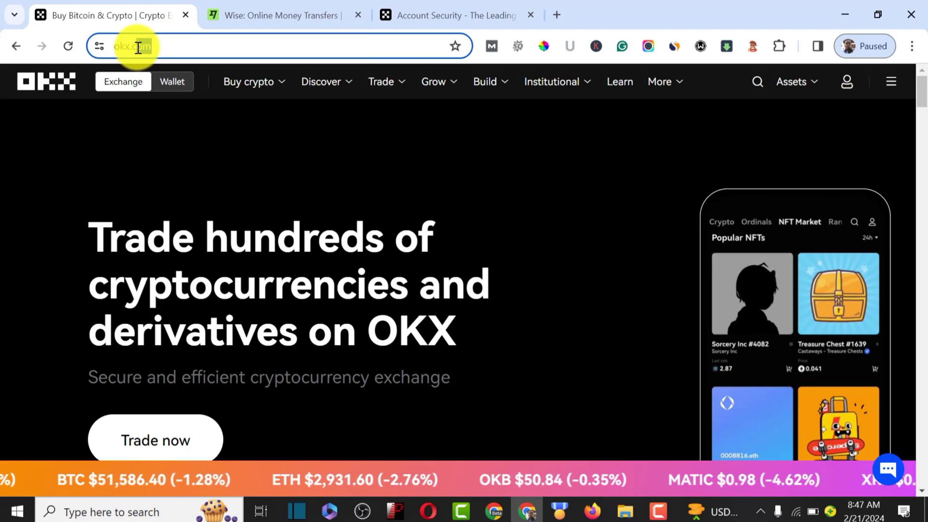
scroll(280, 258, "down", 5)
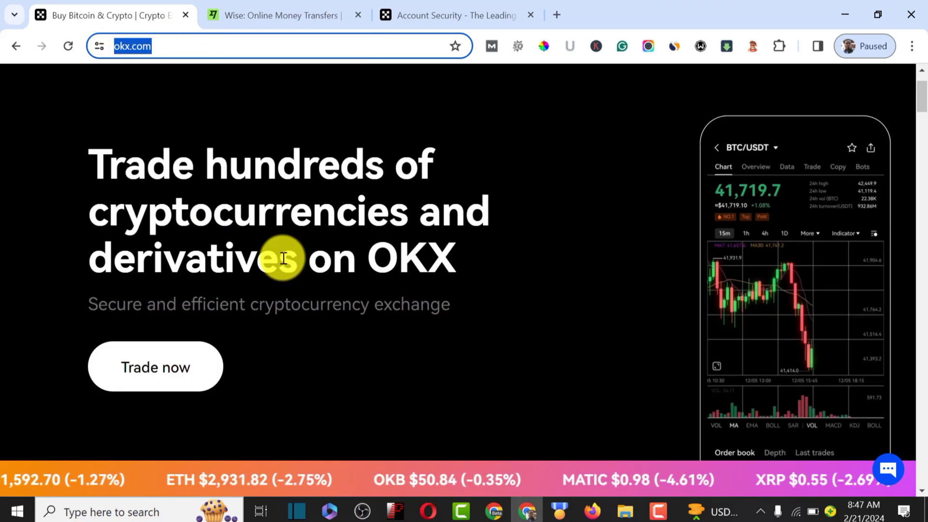
scroll(283, 258, "up", 5)
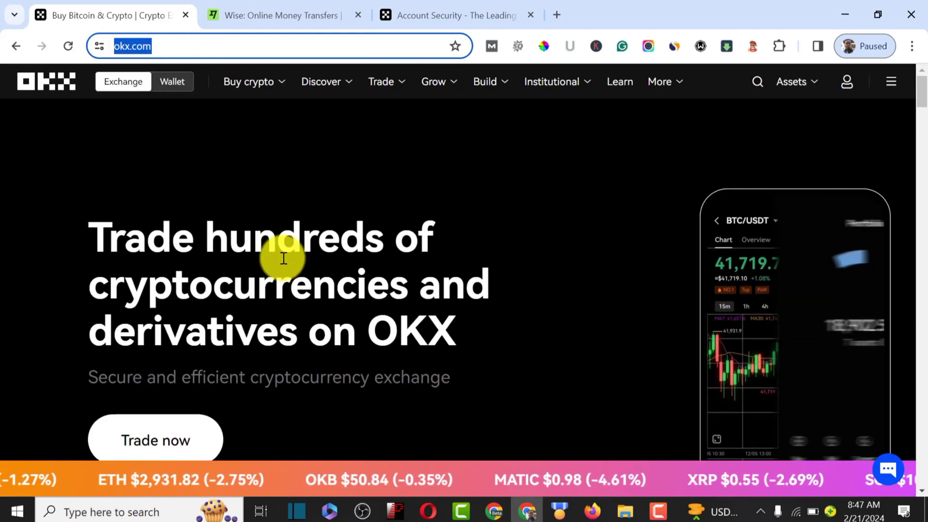
scroll(282, 259, "down", 5)
scroll(374, 256, "up", 5)
scroll(472, 265, "down", 5)
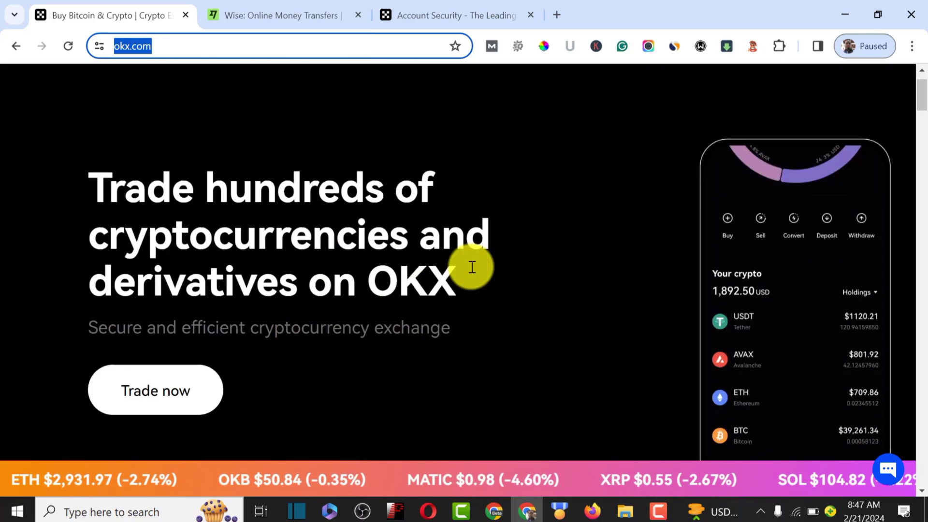
scroll(331, 180, "up", 4)
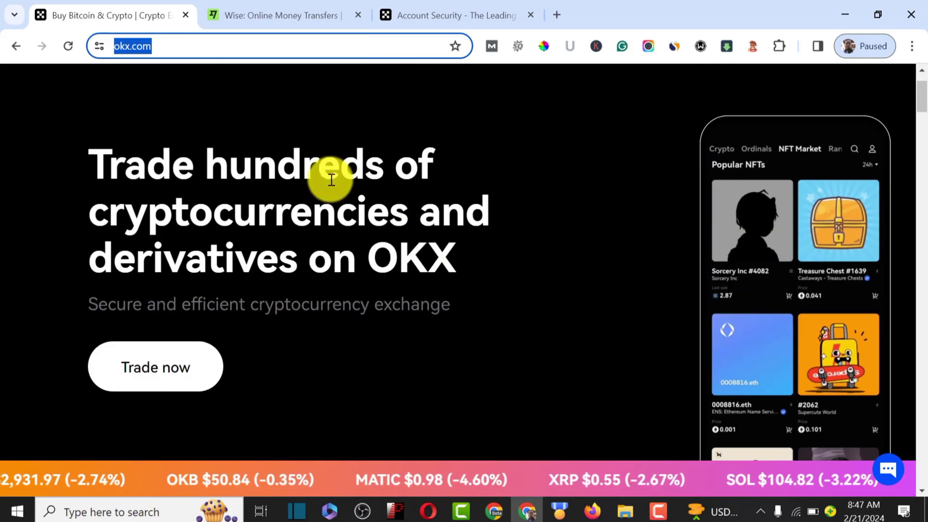
Return to the Wise balance page and select part of its web address
left_click(269, 11)
double_click(137, 41)
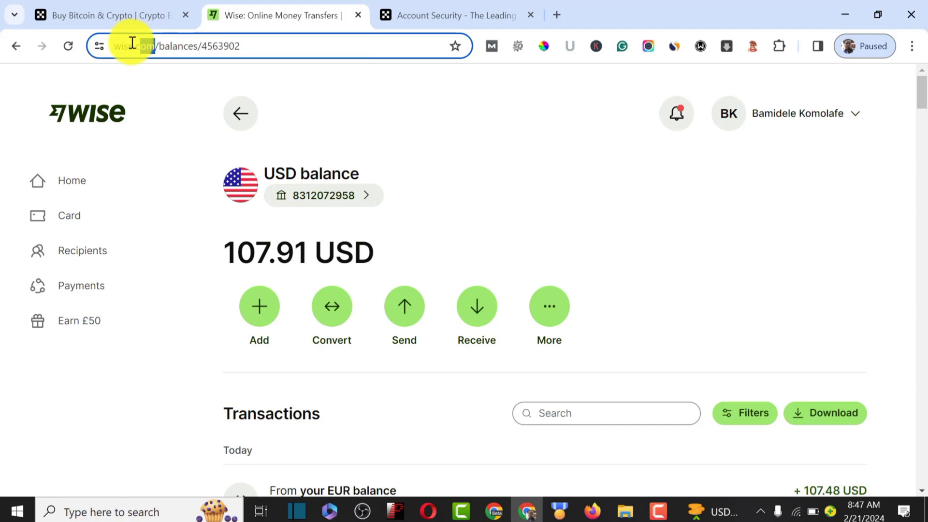
left_click_drag(124, 43, 124, 62)
scroll(640, 242, "down", 1)
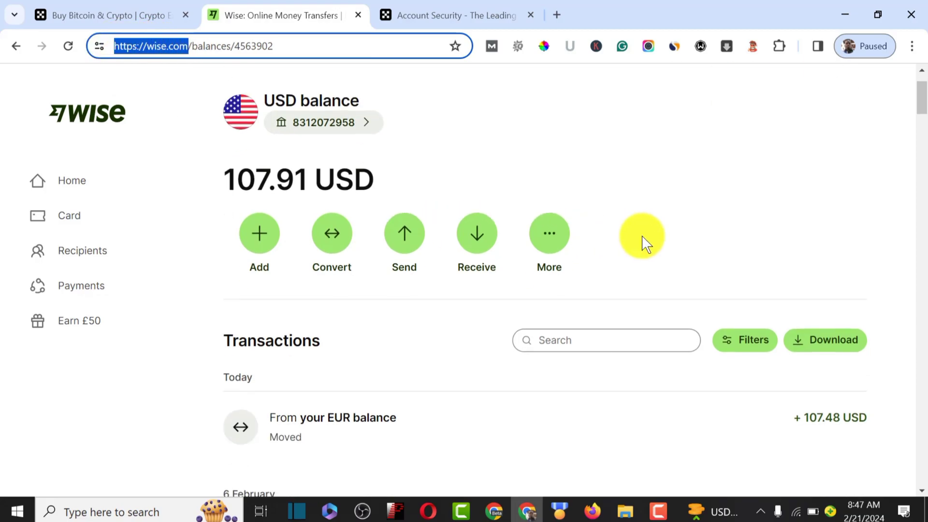
scroll(512, 224, "up", 1)
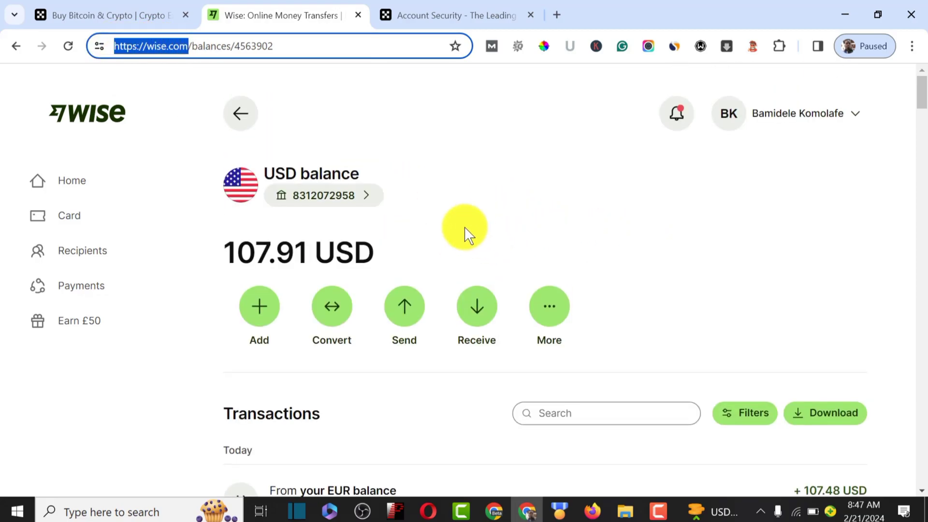
Look over the account overview's 'Your account is now ready' headline, then return to the OKX homepage
left_click(432, 13)
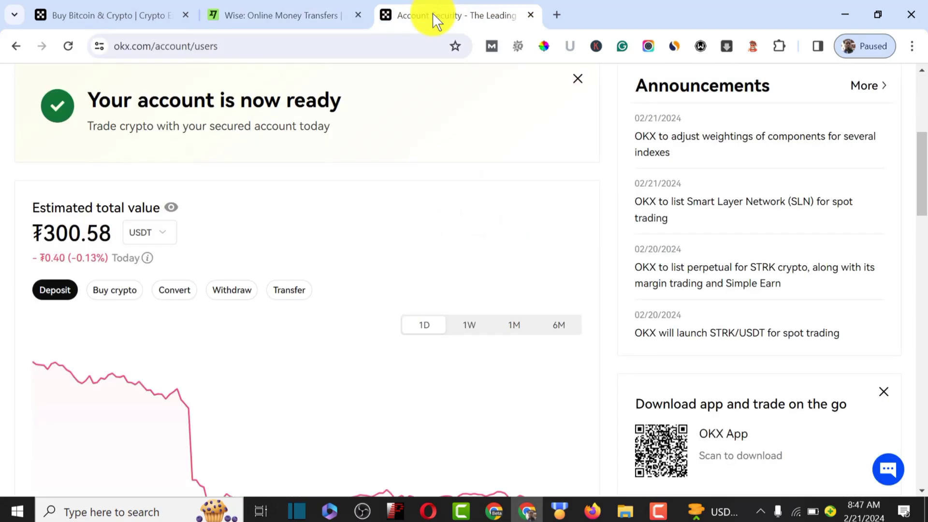
left_click_drag(98, 95, 165, 100)
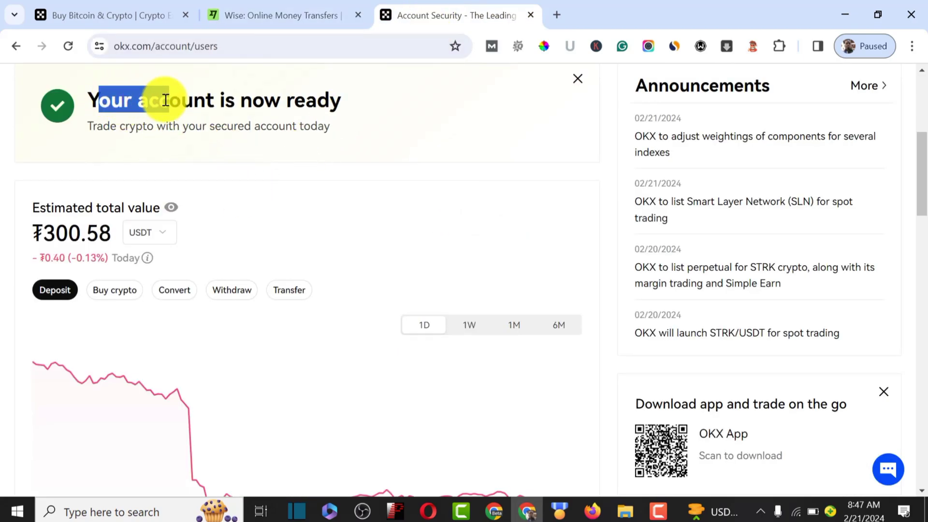
scroll(306, 246, "down", 1)
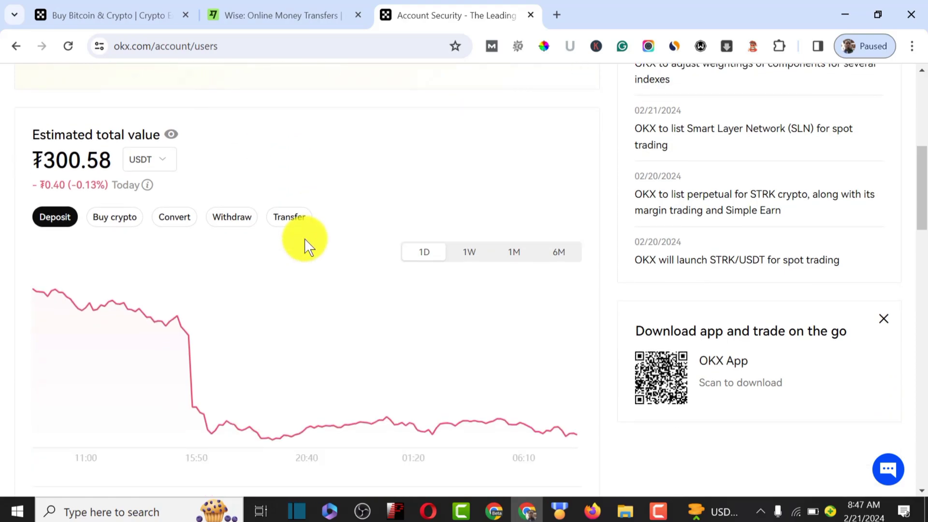
scroll(336, 248, "up", 3)
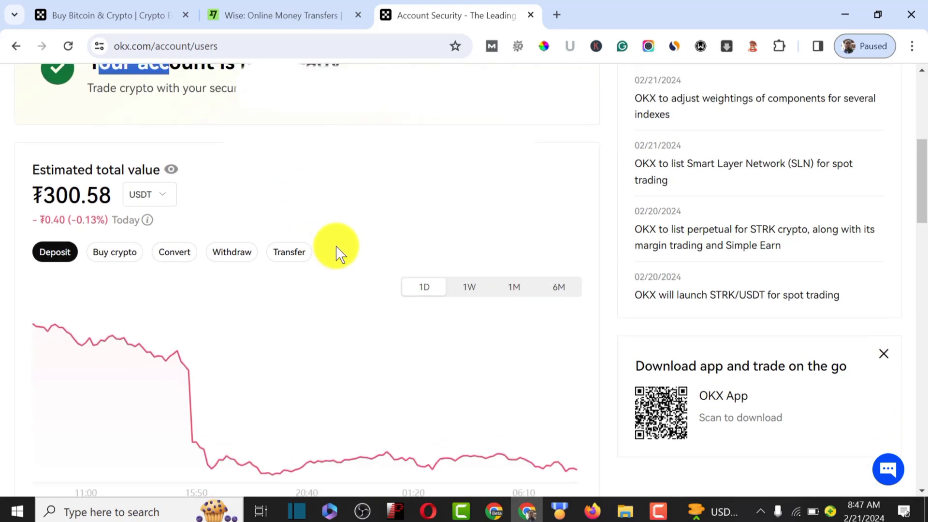
scroll(335, 249, "down", 1)
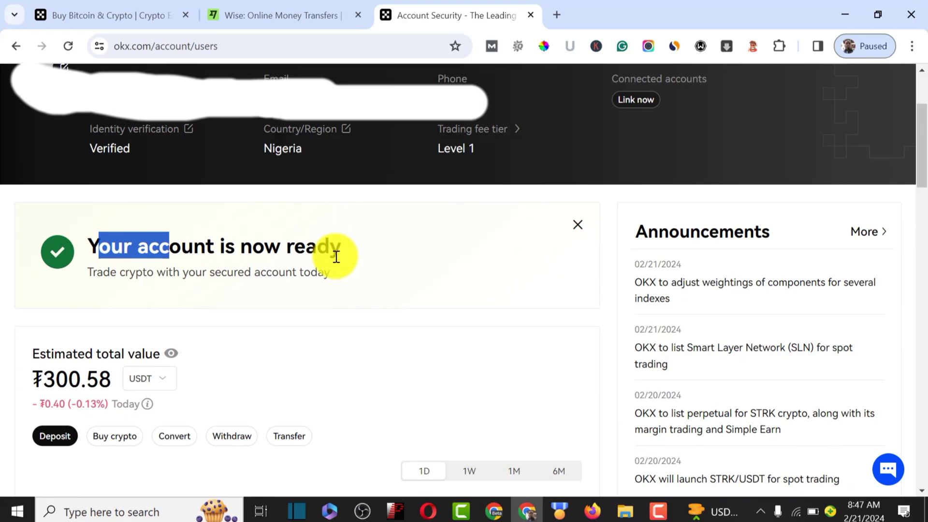
left_click_drag(340, 251, 100, 243)
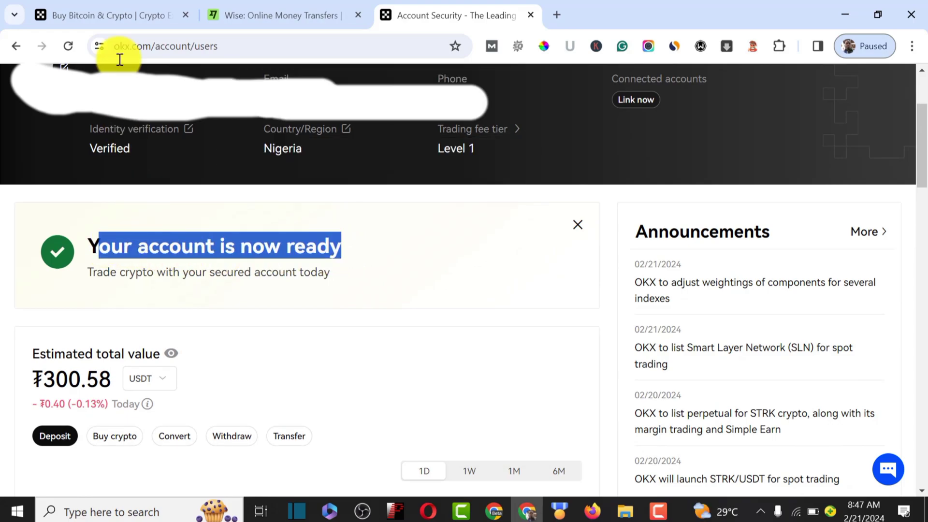
left_click(133, 15)
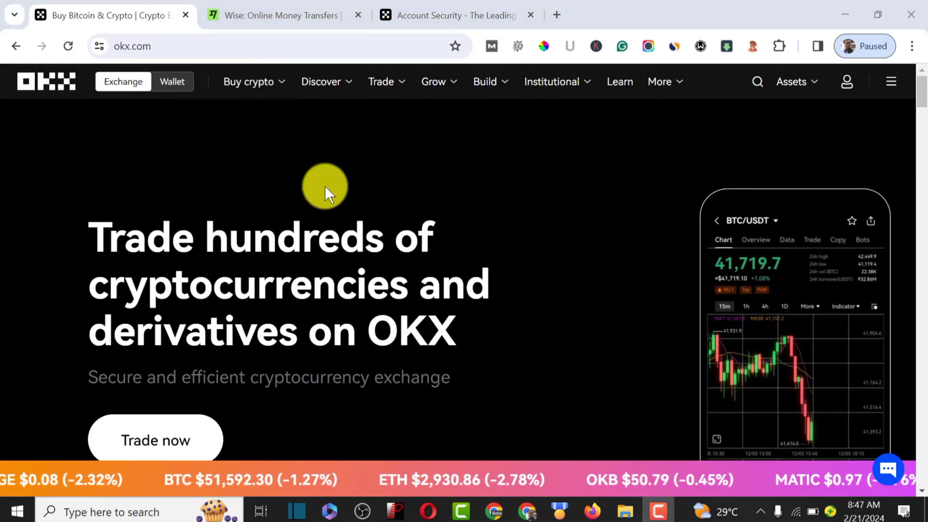
Open P2P trading from the Buy crypto menu
mouse_move(265, 80)
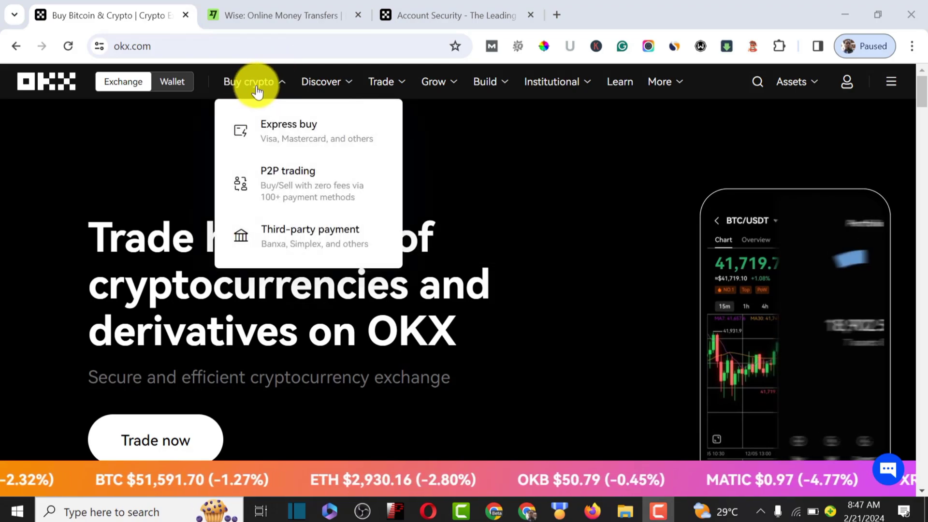
left_click(286, 190)
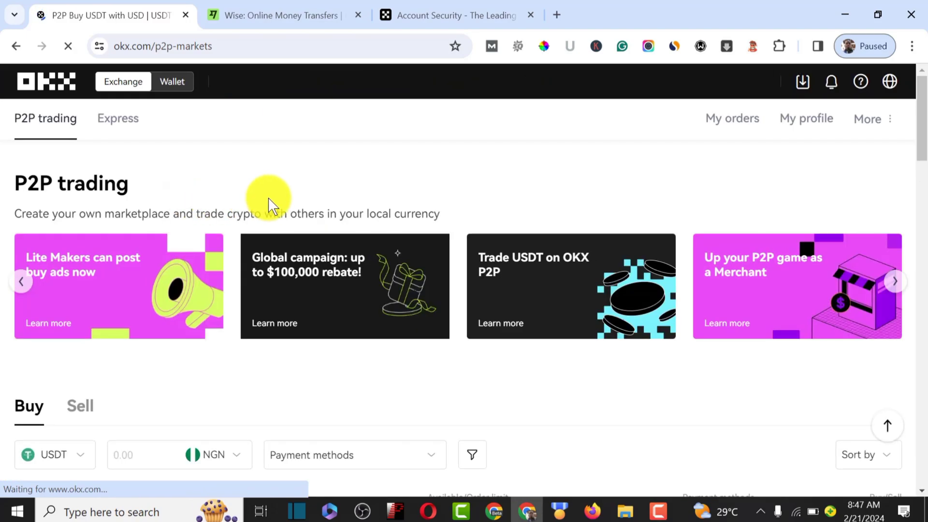
scroll(286, 193, "down", 1)
scroll(286, 187, "down", 2)
scroll(249, 187, "up", 3)
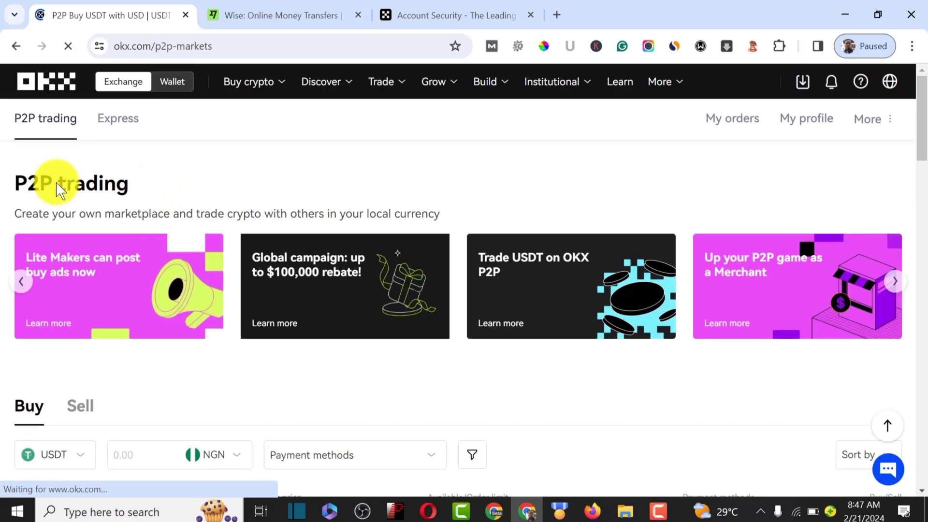
Load the USDT buy offers priced in NGN, then check the Wise balance page
triple_click(12, 186)
scroll(125, 218, "down", 2)
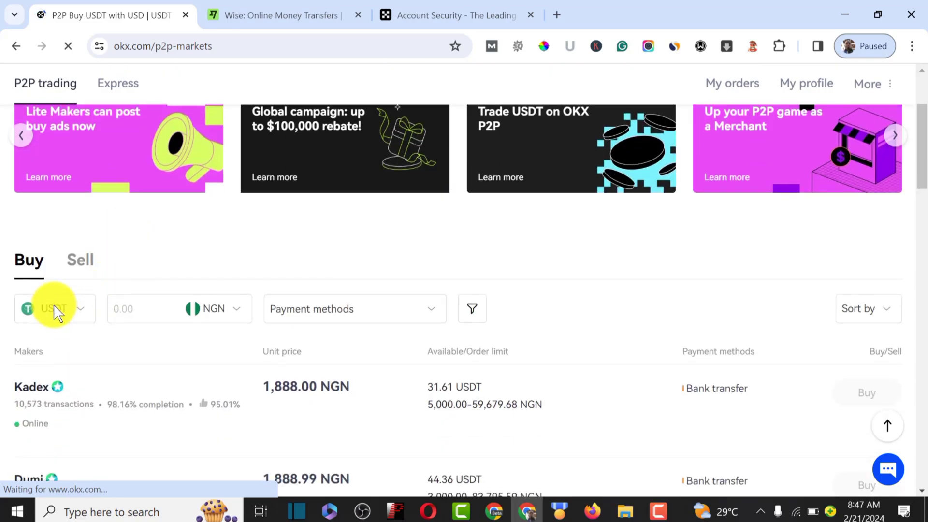
left_click(215, 312)
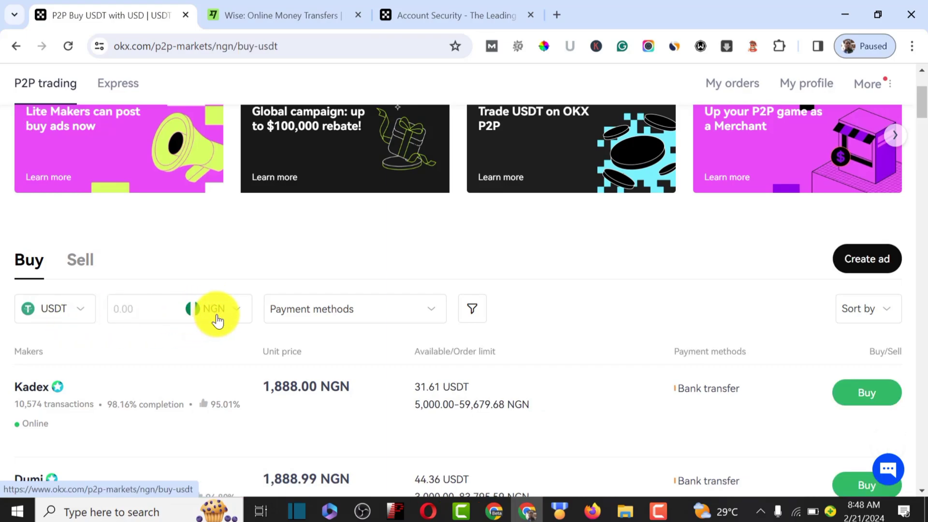
left_click(285, 16)
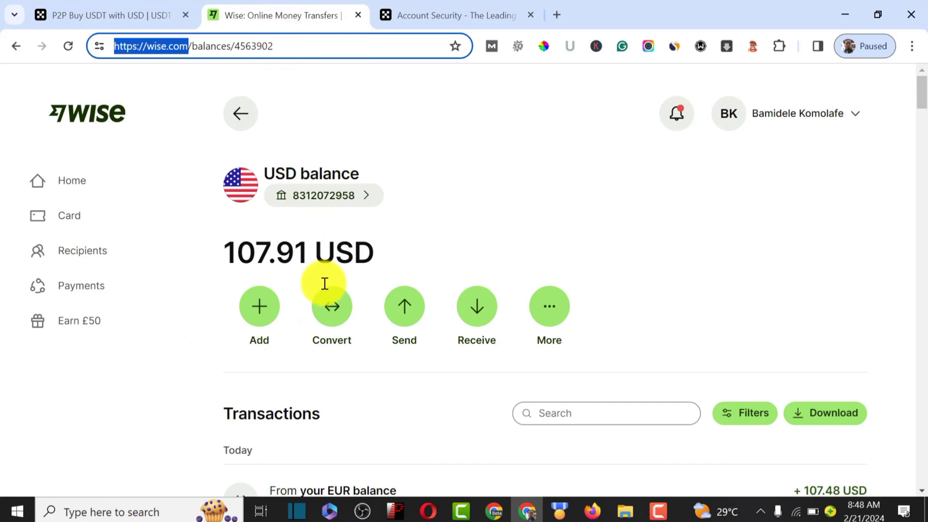
Switch the P2P buy listing's paying currency to USD
left_click(136, 14)
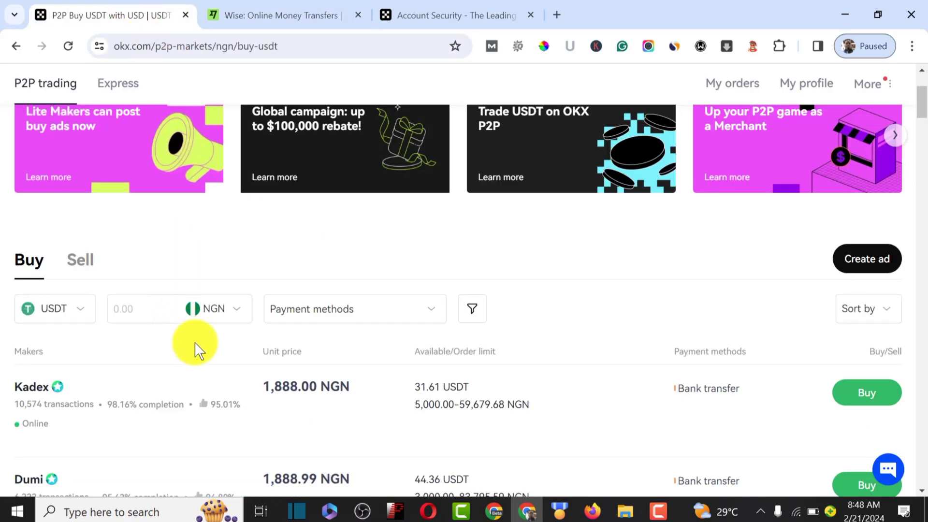
left_click(232, 306)
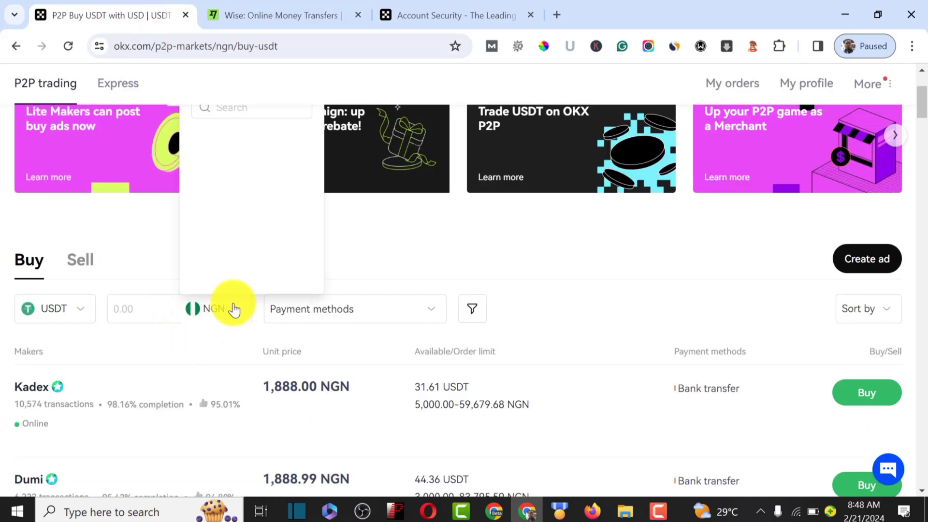
left_click(241, 108)
type("usd")
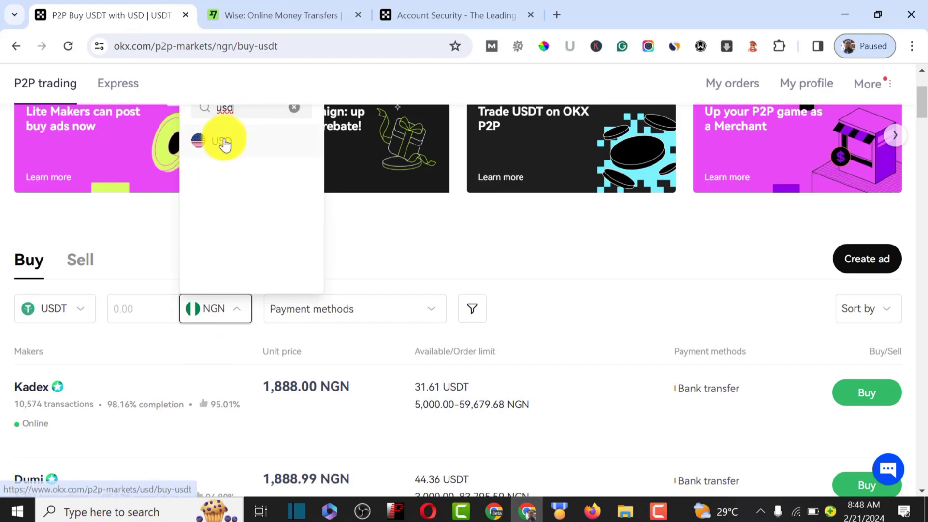
left_click(221, 141)
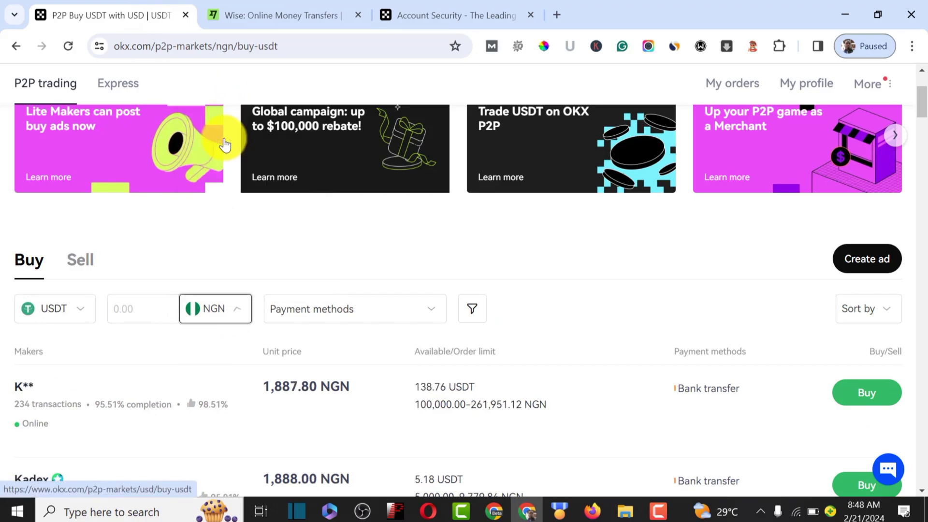
Filter the USDT offers to the Wise payment method
scroll(317, 364, "down", 2)
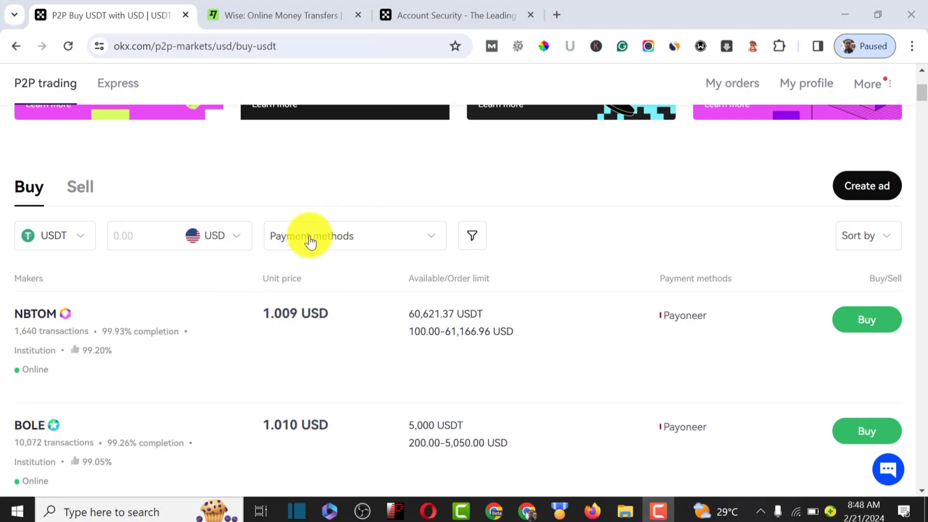
left_click(425, 237)
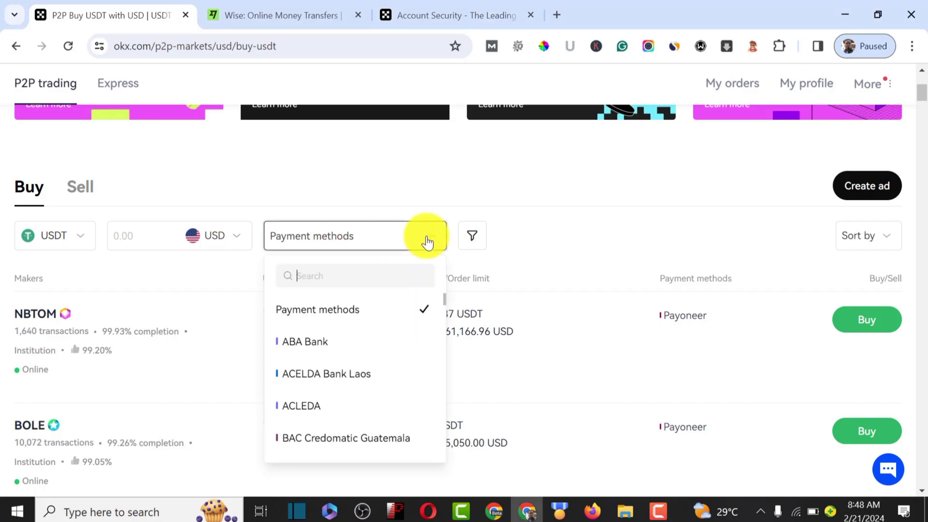
type("we")
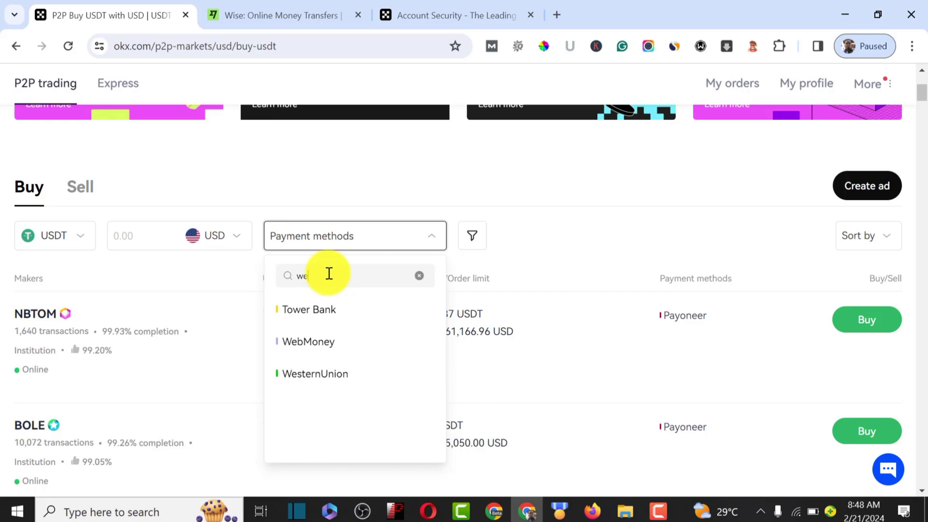
key("BackSpace")
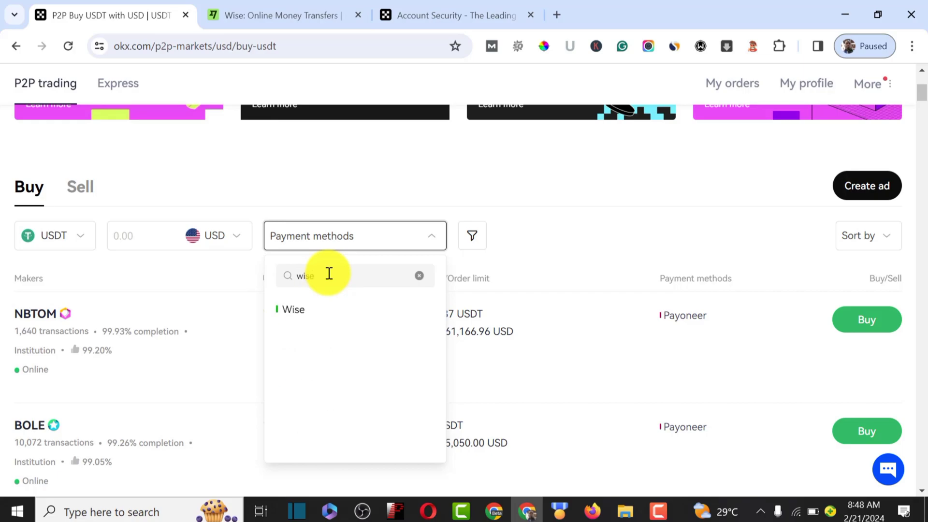
left_click(329, 311)
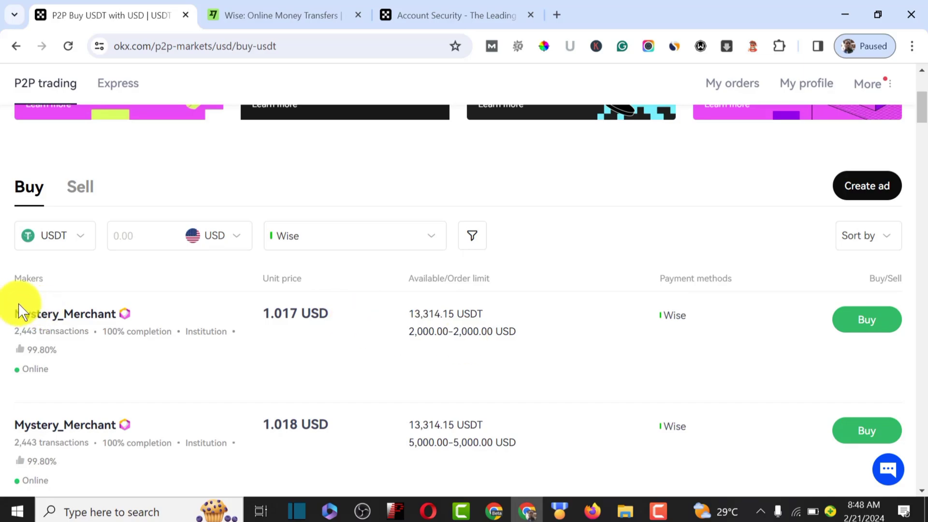
Compare an offer's 2,000 USD minimum limit against the 107.91 USD Wise balance
left_click_drag(18, 305, 107, 307)
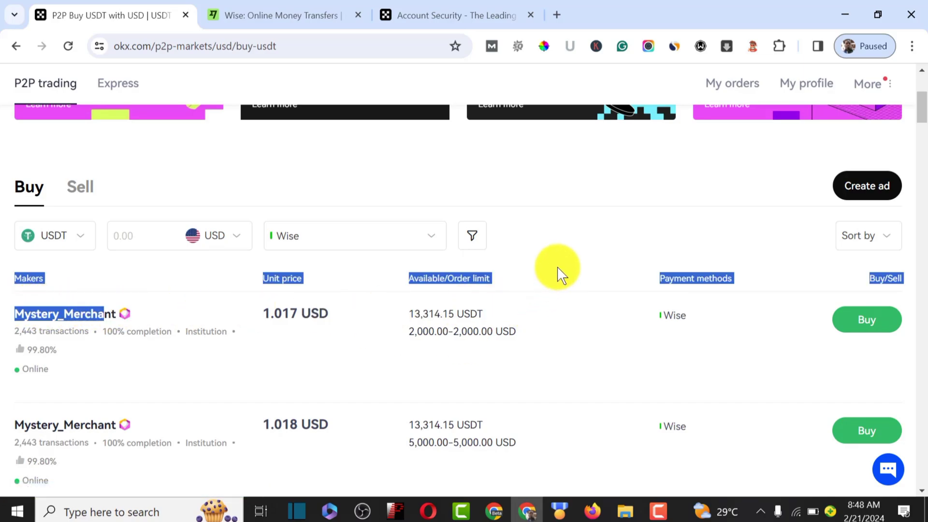
left_click(551, 290)
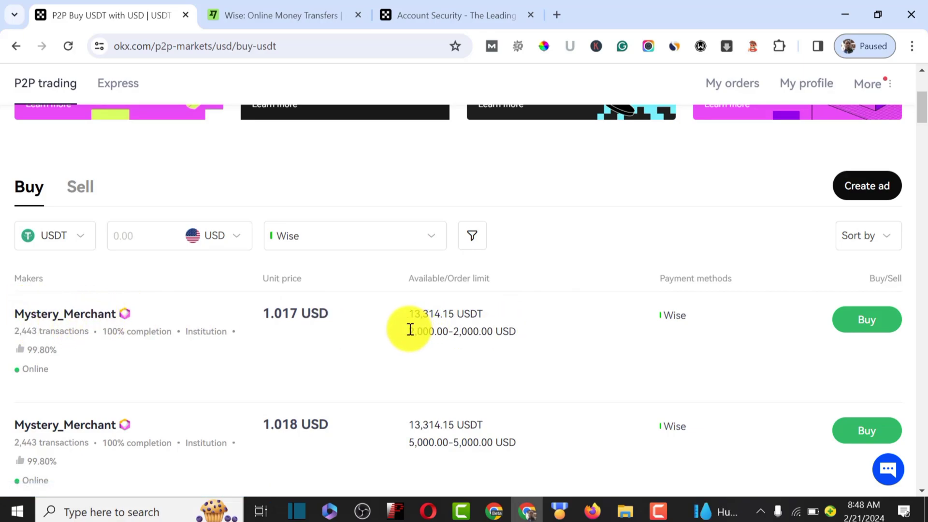
left_click_drag(410, 329, 432, 329)
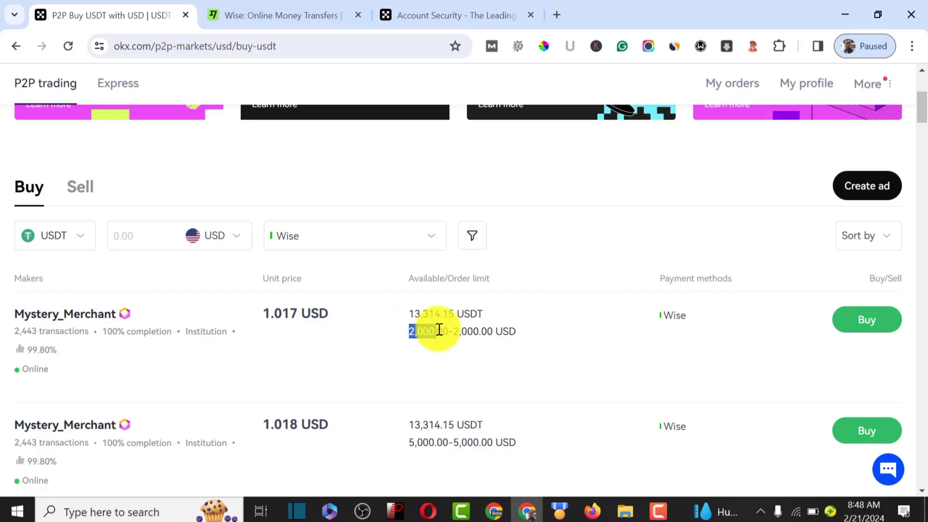
left_click(315, 13)
left_click_drag(295, 241, 221, 251)
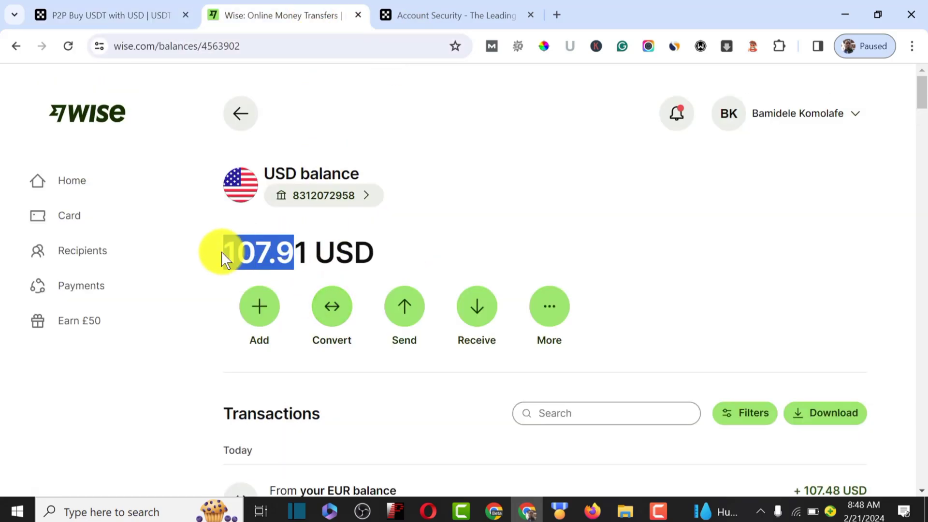
left_click(124, 8)
Find a 1.020 USD offer with a 100 USD minimum and 100% completion rate
scroll(469, 424, "down", 4)
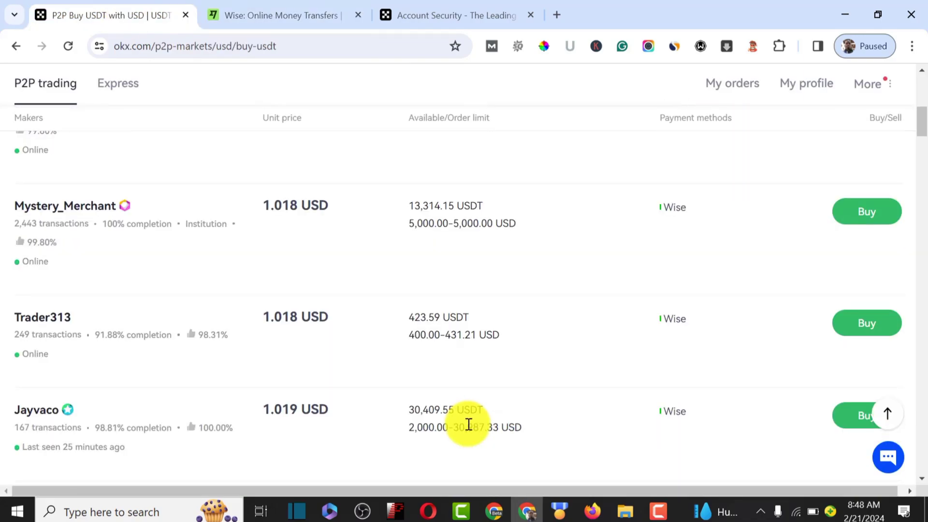
scroll(468, 424, "down", 6)
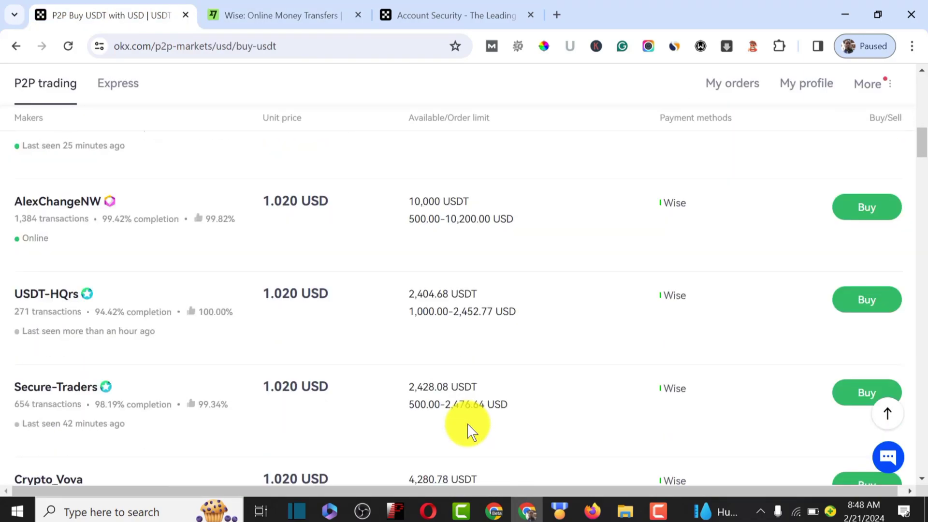
scroll(471, 431, "down", 4)
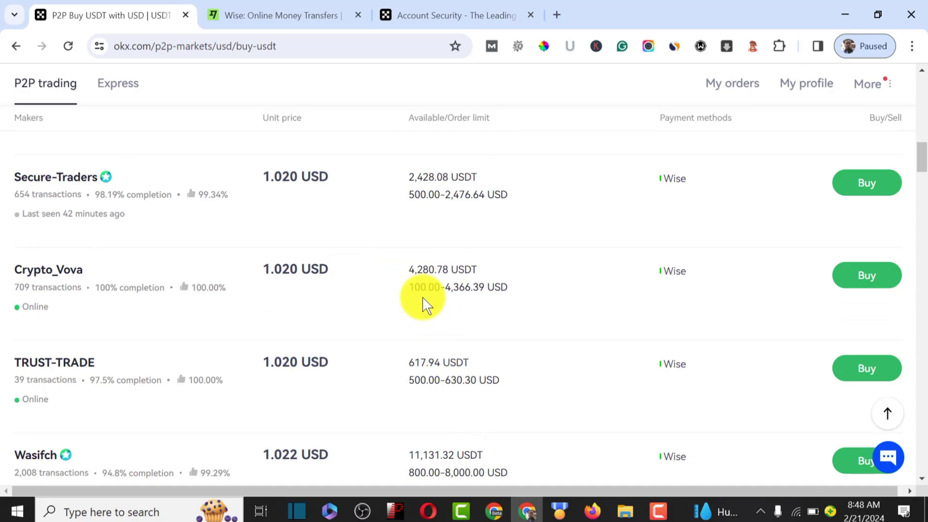
left_click_drag(419, 287, 484, 286)
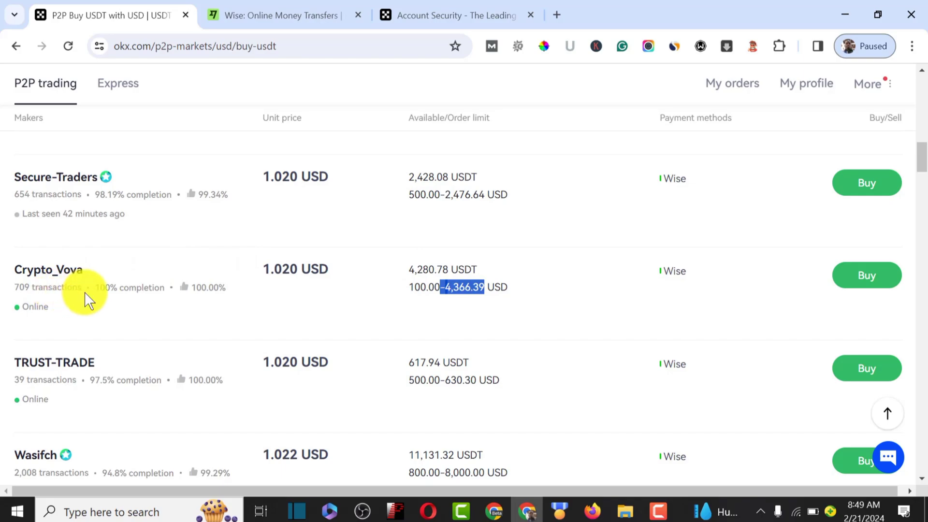
left_click_drag(96, 288, 228, 293)
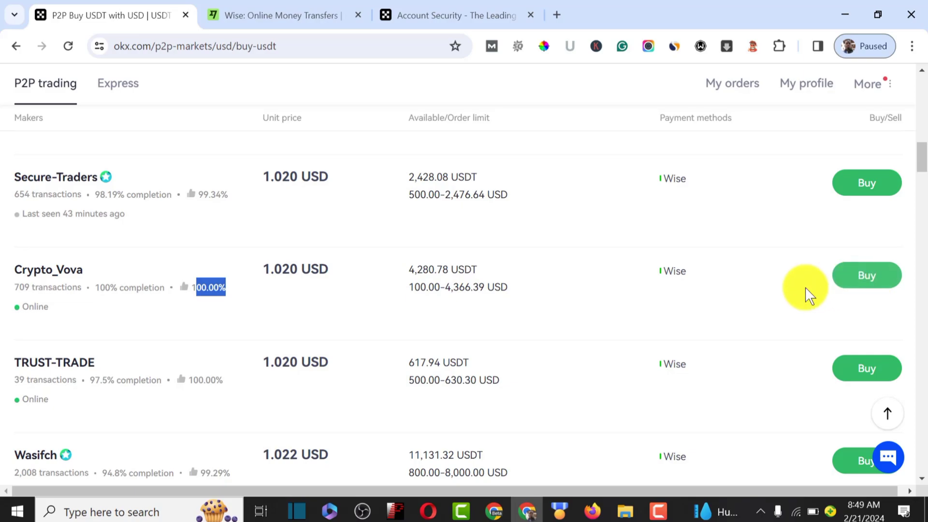
Start a buy from that seller paying the 107.91 USD Wise balance for 105.79 USDT
left_click(859, 275)
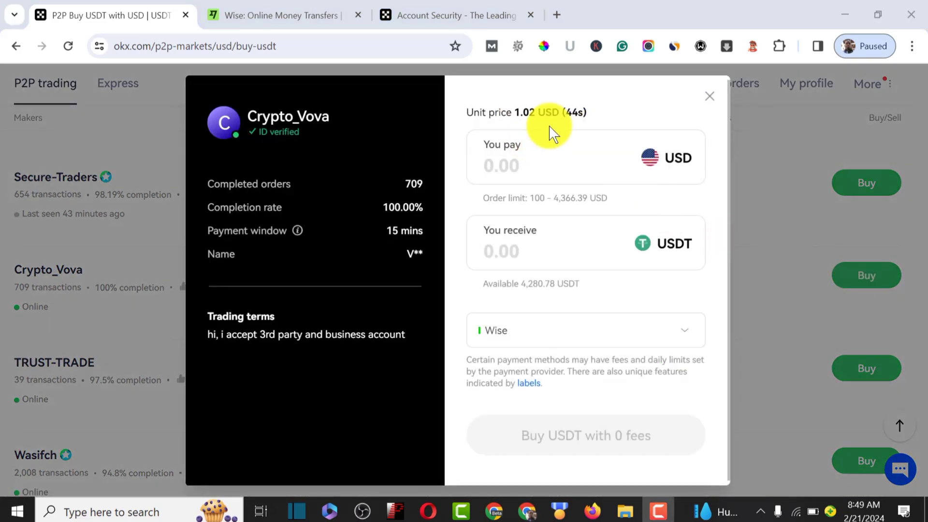
left_click(279, 11)
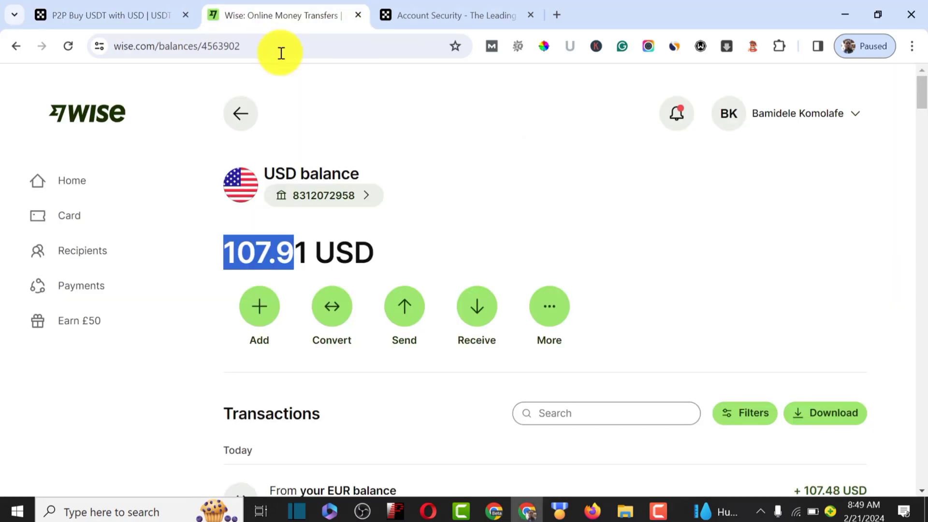
left_click_drag(303, 240, 232, 241)
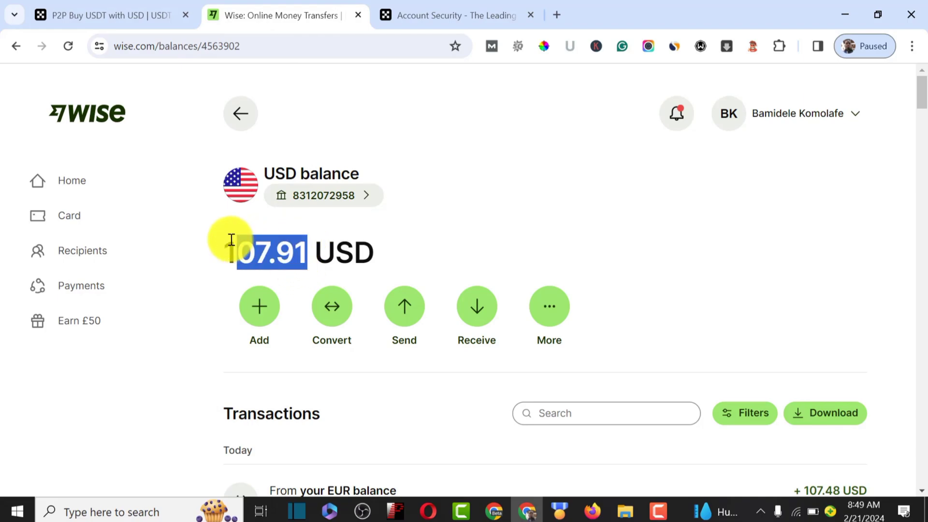
left_click(103, 12)
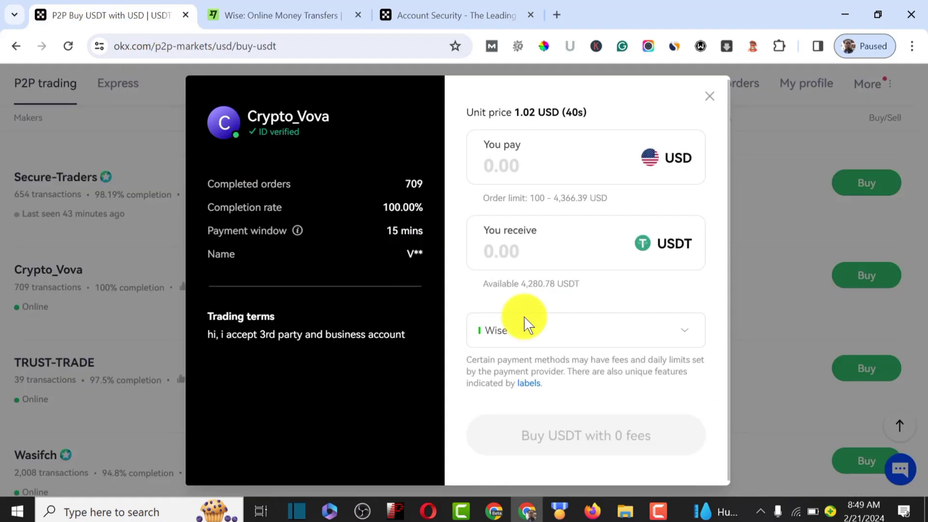
left_click(533, 162)
type("107.91")
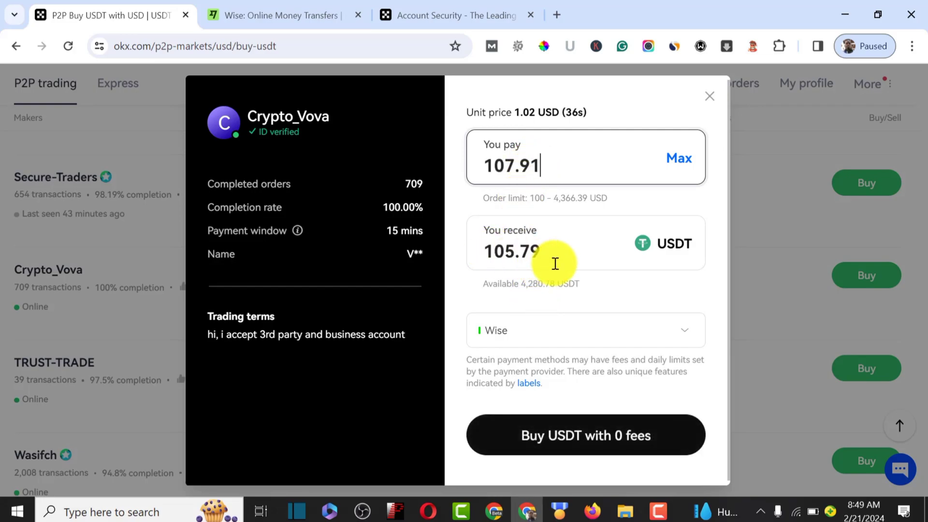
left_click_drag(483, 249, 497, 248)
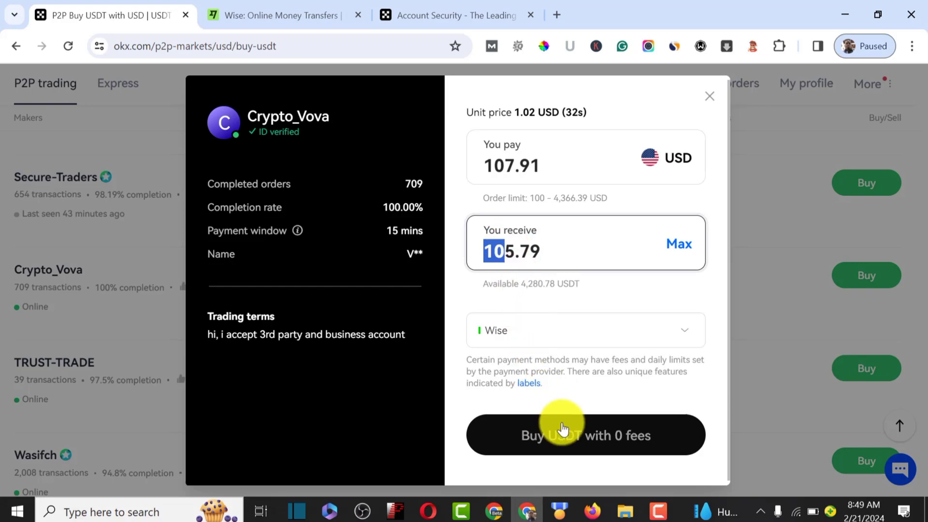
left_click(555, 442)
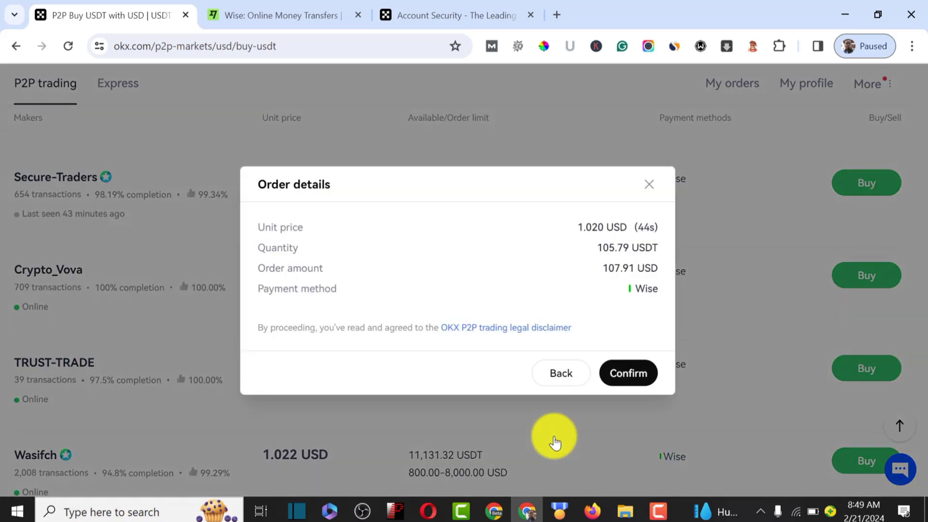
Confirm the 105.79 USDT order, copy the seller's account name, and switch to Wise
left_click(626, 379)
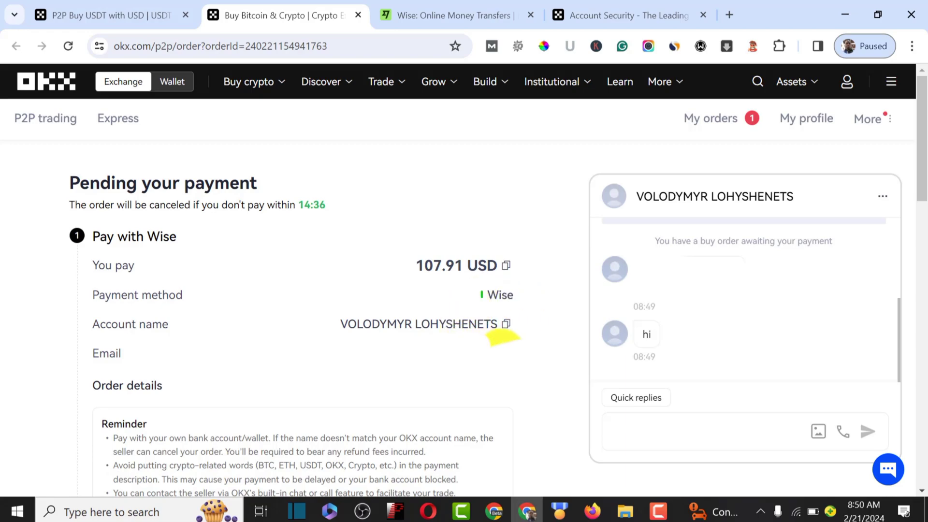
left_click(506, 325)
left_click(488, 12)
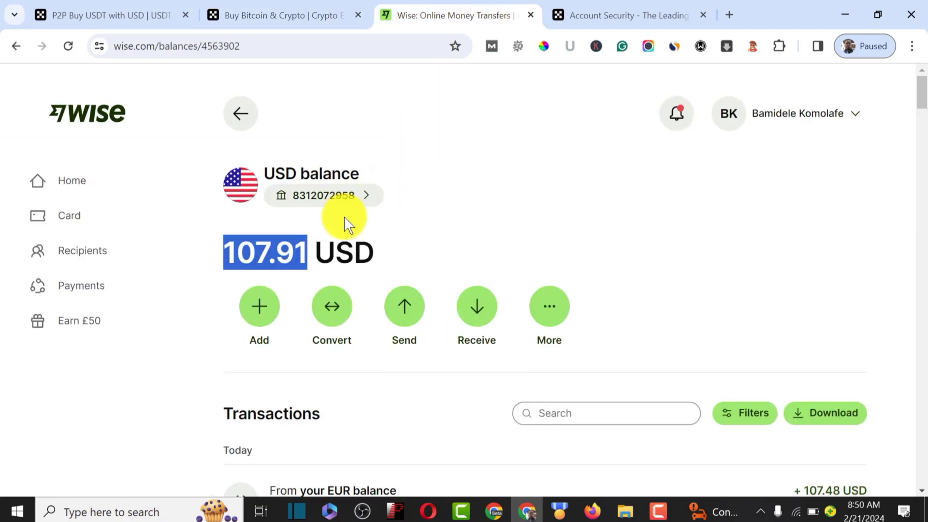
Start a USD send and pick the seller's Wise account as recipient
left_click(411, 313)
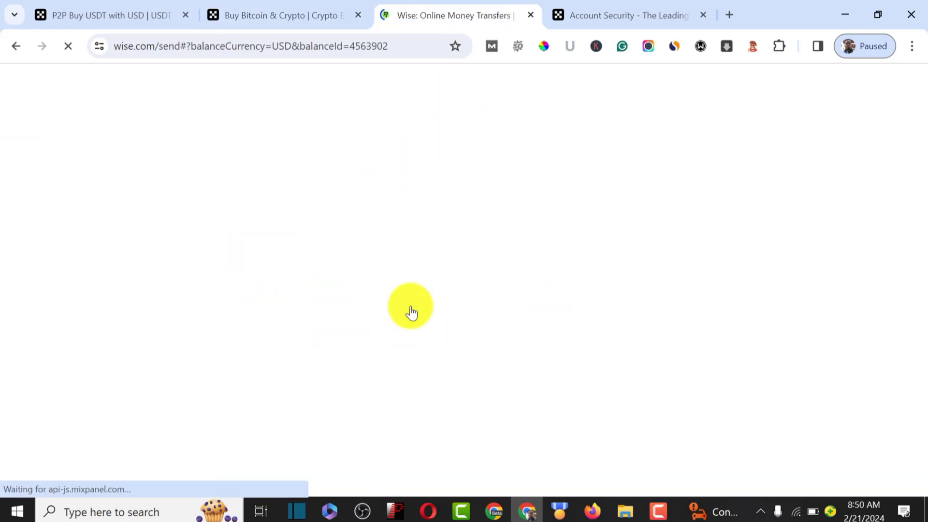
left_click(370, 236)
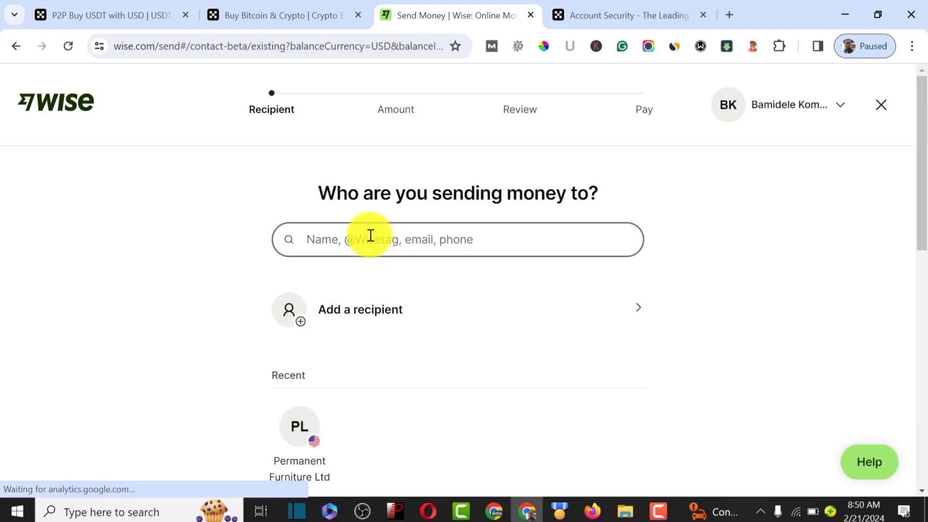
key("ctrl+v")
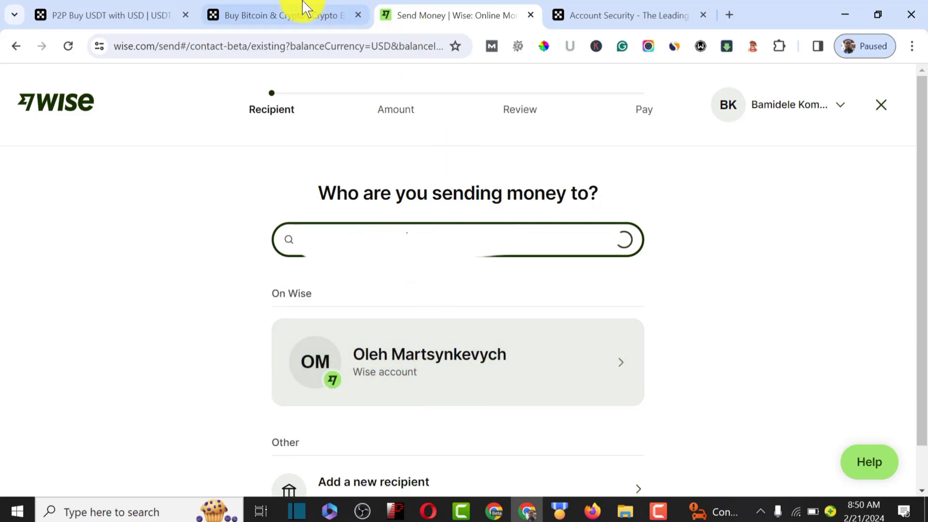
left_click(131, 9)
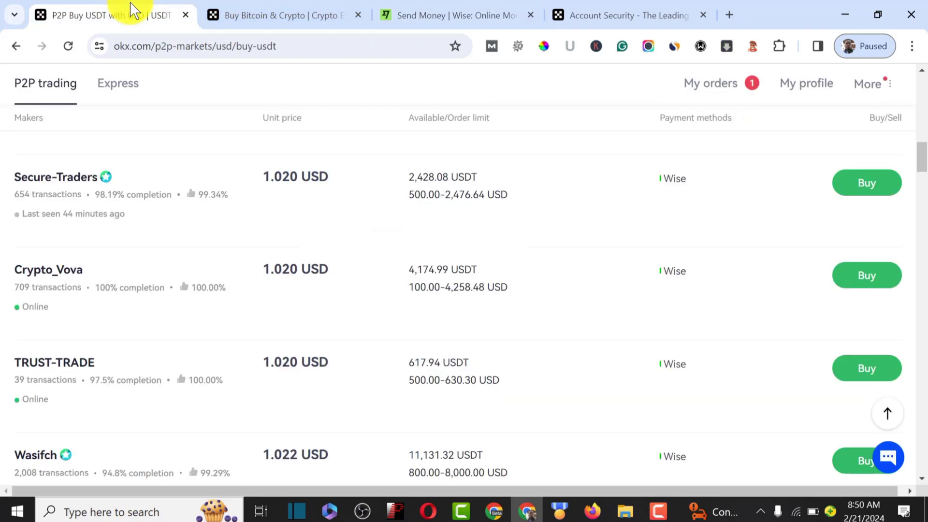
left_click(300, 14)
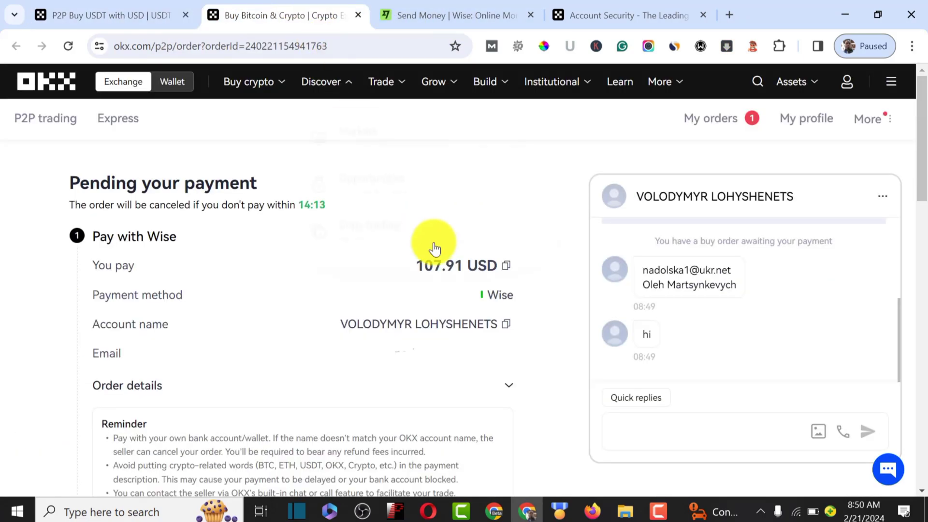
left_click(484, 9)
left_click(395, 302)
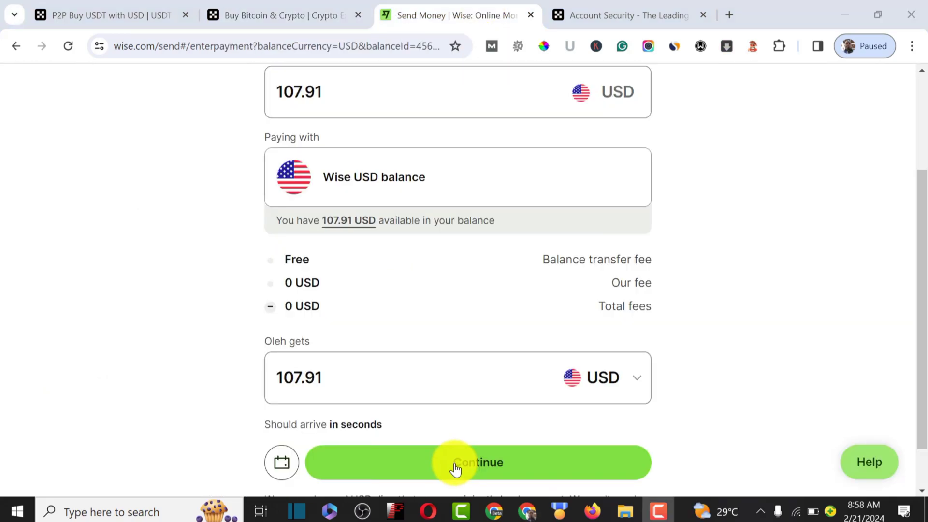
Keep 107.91 USD and continue through the review to payment
left_click(456, 468)
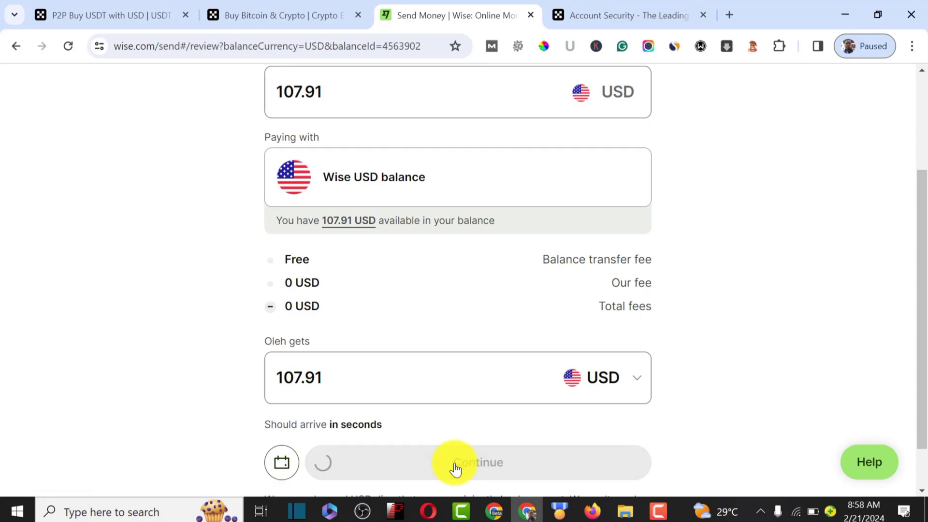
scroll(444, 372, "down", 7)
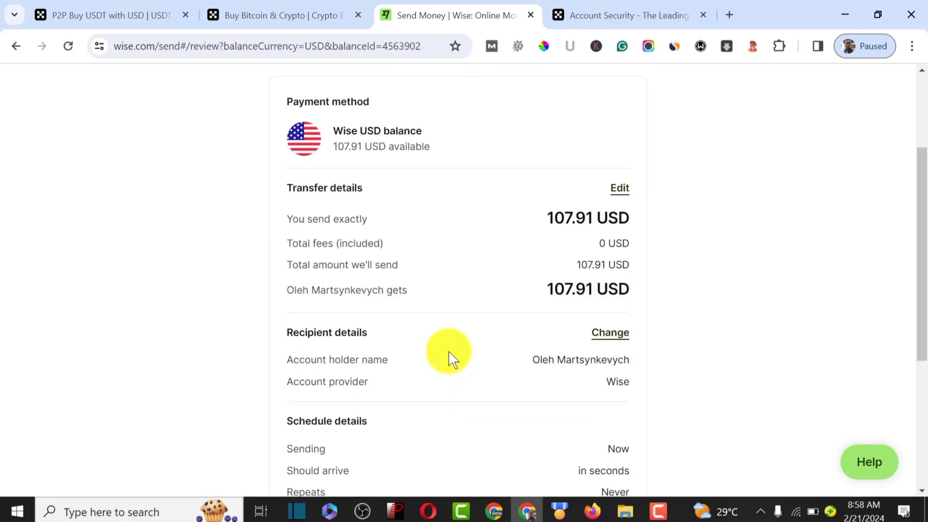
scroll(483, 426, "down", 1)
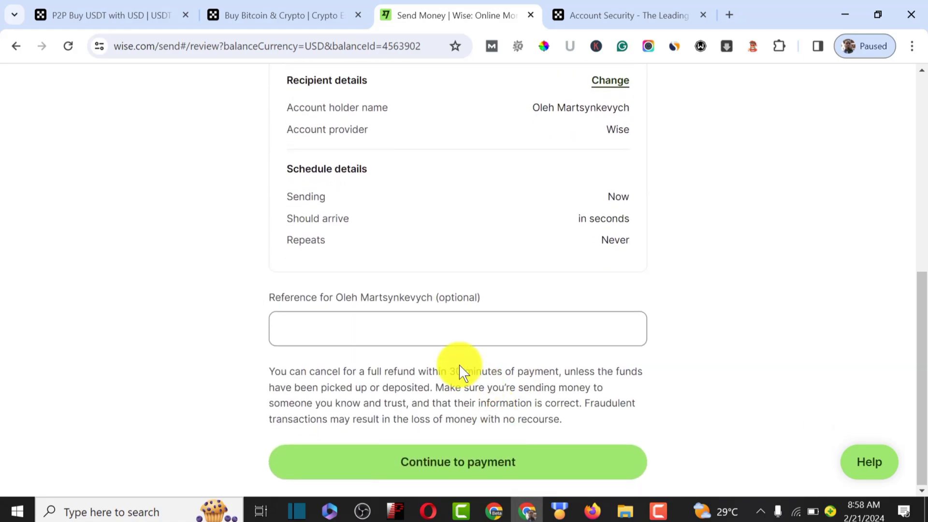
left_click(429, 470)
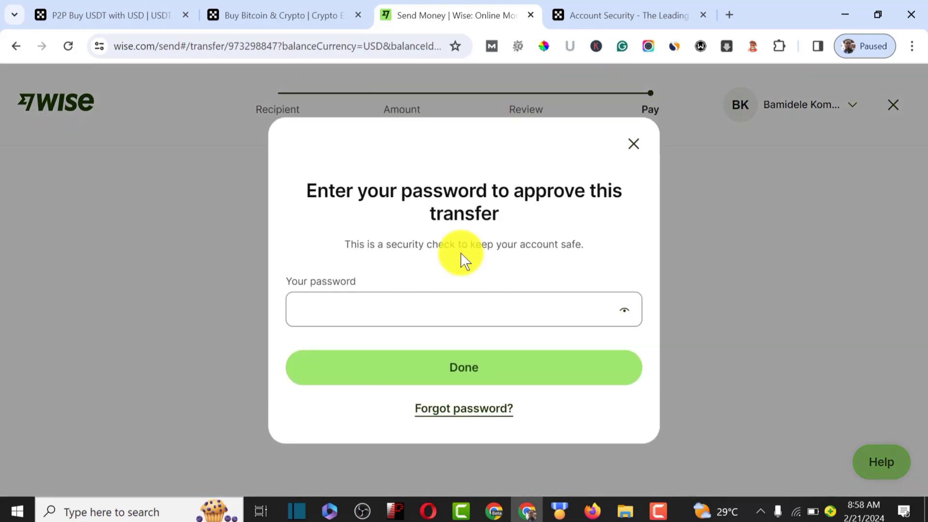
Approve the transfer with the saved Wise account password
left_click(383, 304)
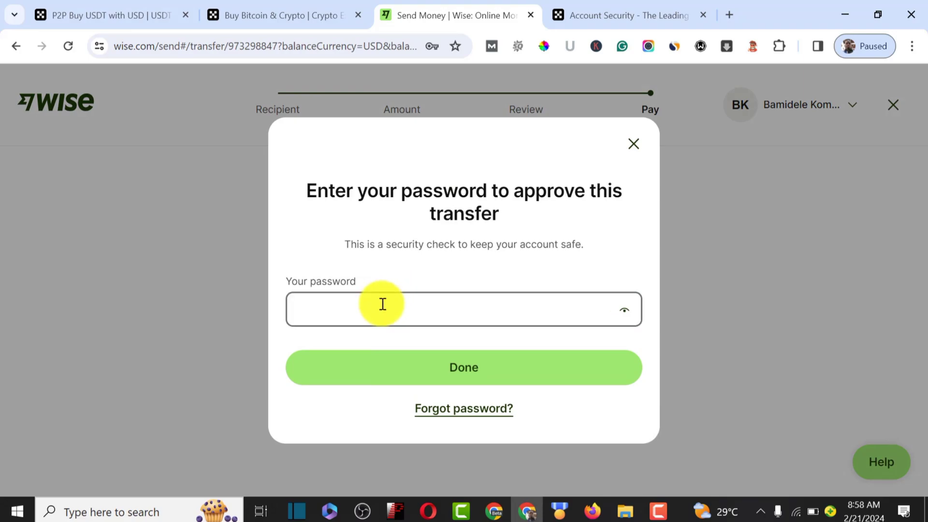
left_click(363, 306)
left_click(411, 347)
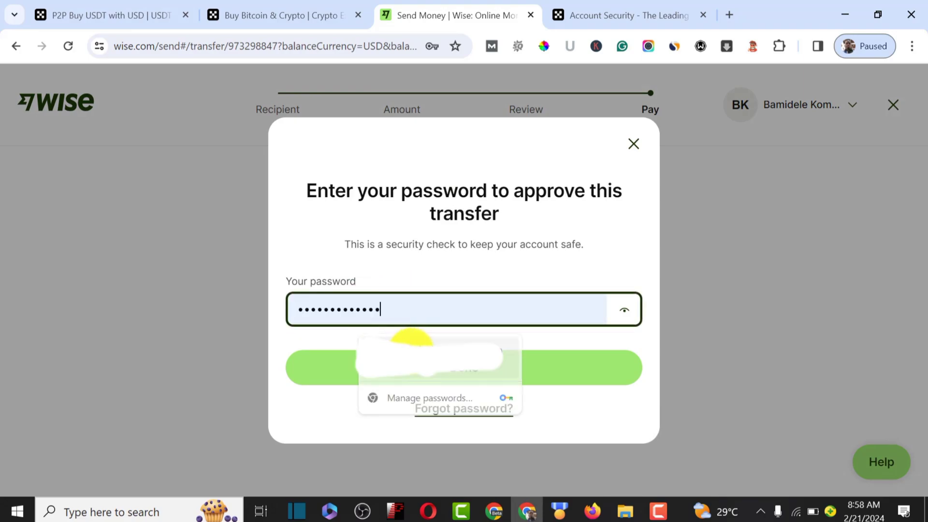
left_click(429, 367)
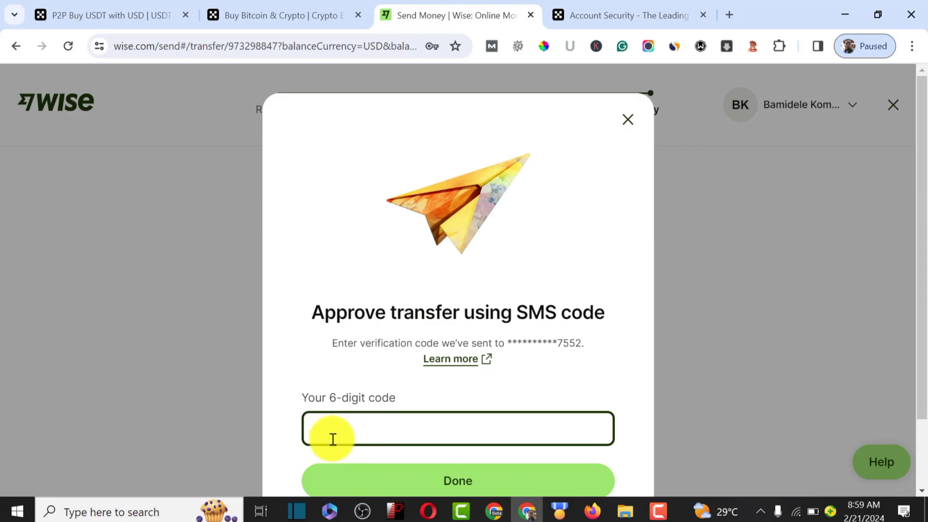
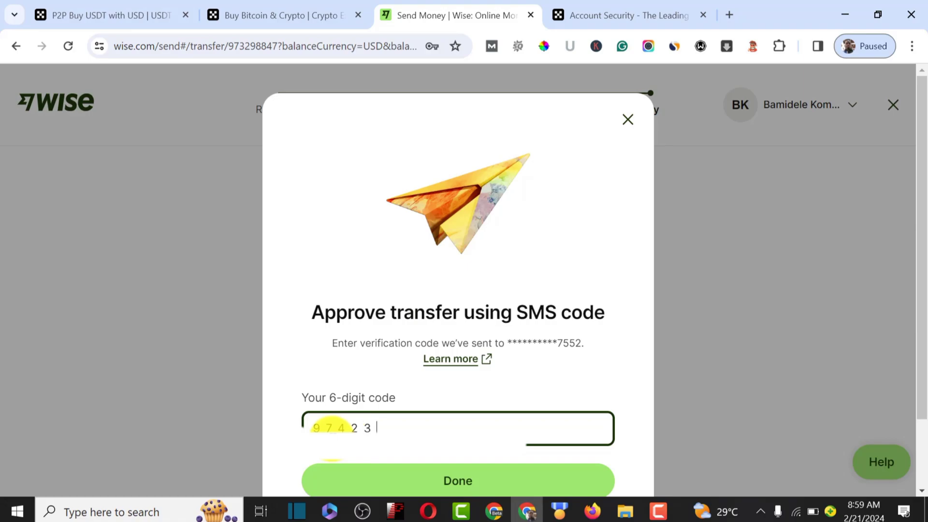
Enter the 6-digit SMS verification code and submit it
scroll(396, 430, "down", 2)
left_click_drag(398, 348, 315, 352)
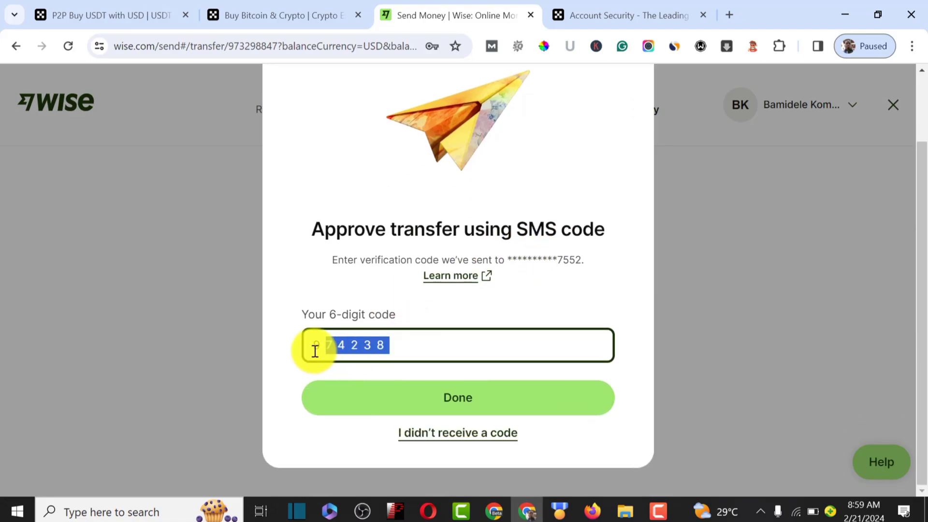
left_click(453, 396)
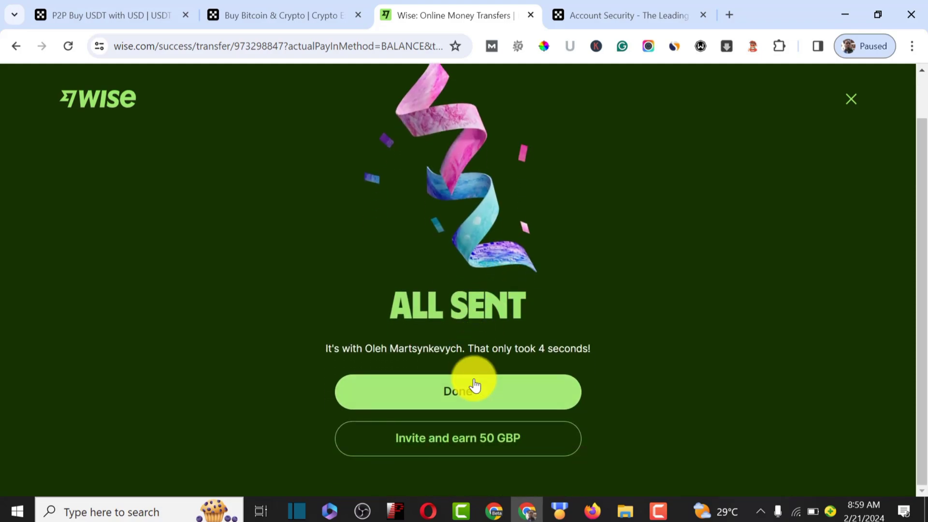
Open the 107.91 USD transfer's details, dismiss the survey, and pick Awesome Screenshot's Selected Area
left_click(457, 400)
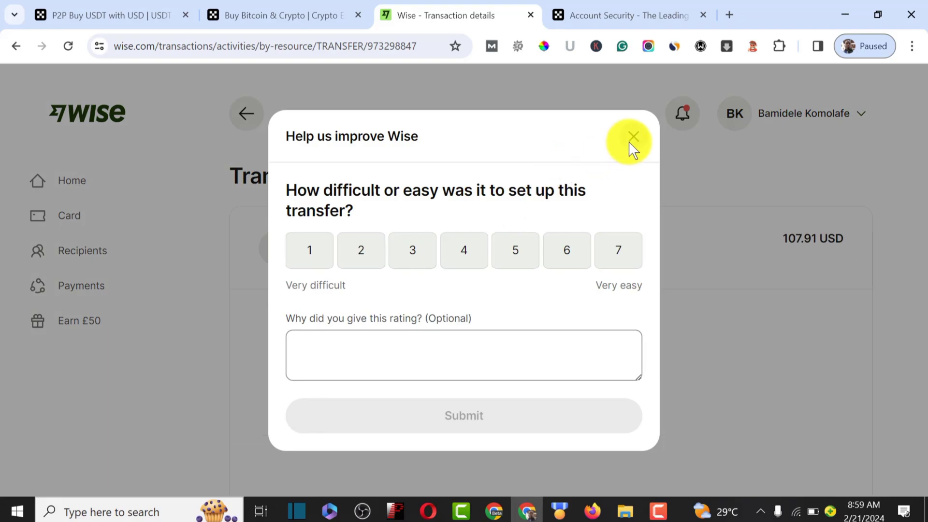
left_click(633, 137)
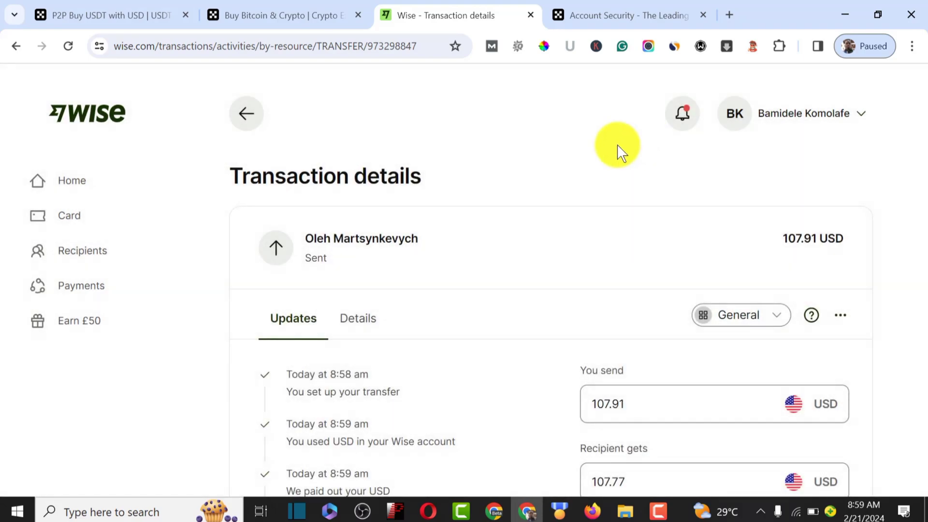
scroll(617, 148, "down", 3)
scroll(553, 182, "up", 2)
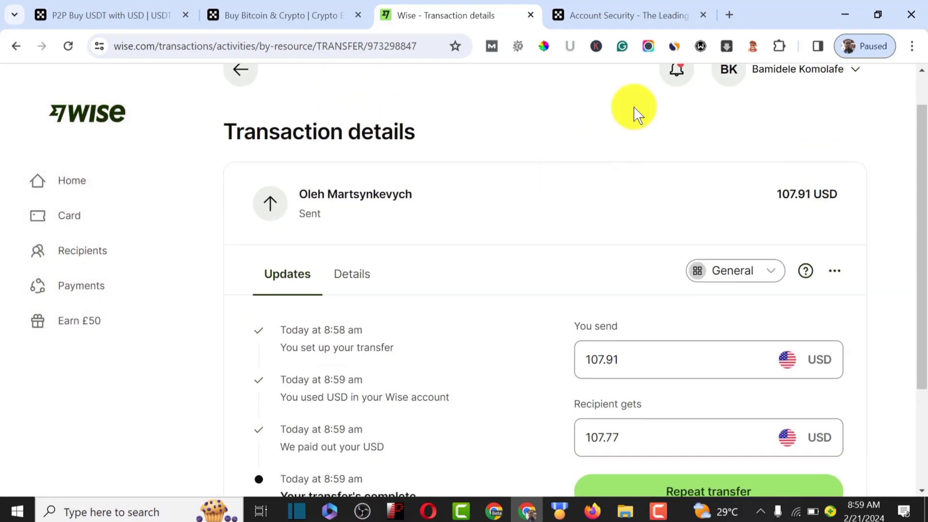
left_click(648, 46)
left_click(611, 126)
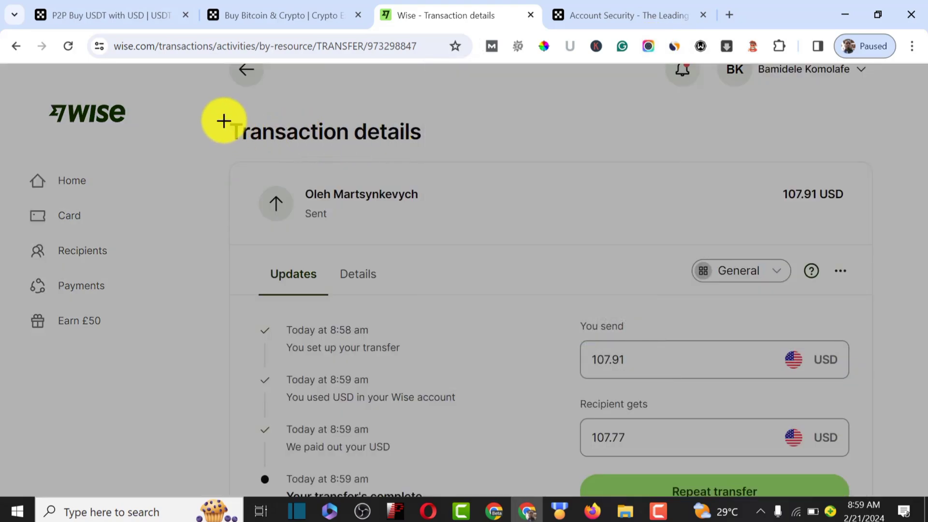
Capture the Wise completed-transfer details and save them as Wise-Transaction-details (3).png in Downloads
left_click_drag(223, 121, 884, 441)
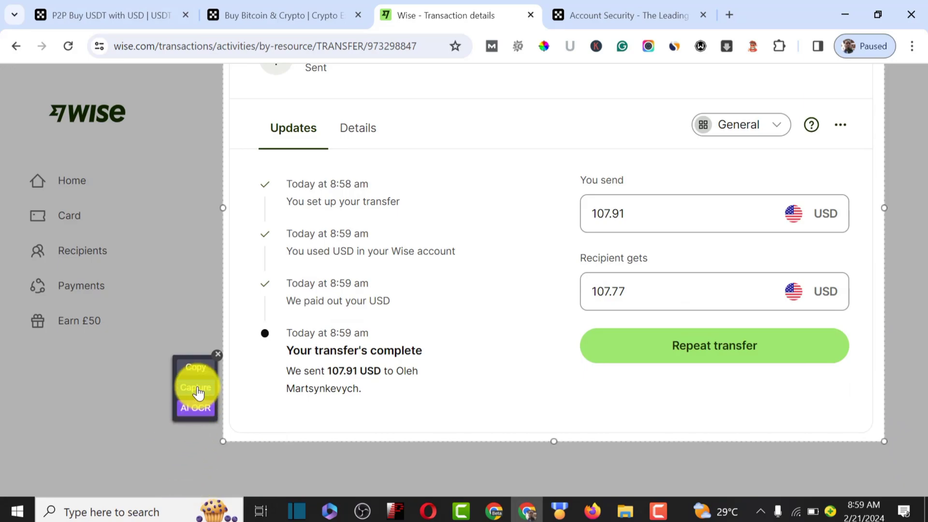
left_click(198, 392)
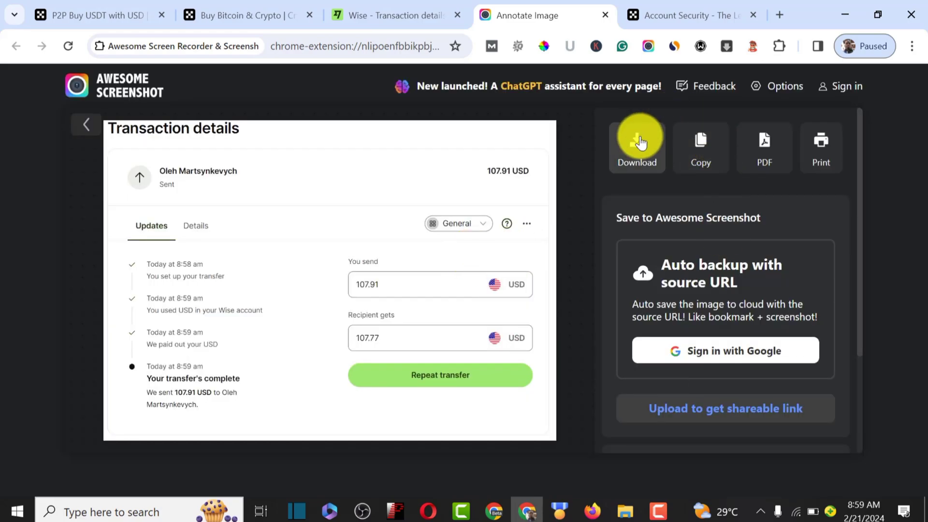
left_click(639, 142)
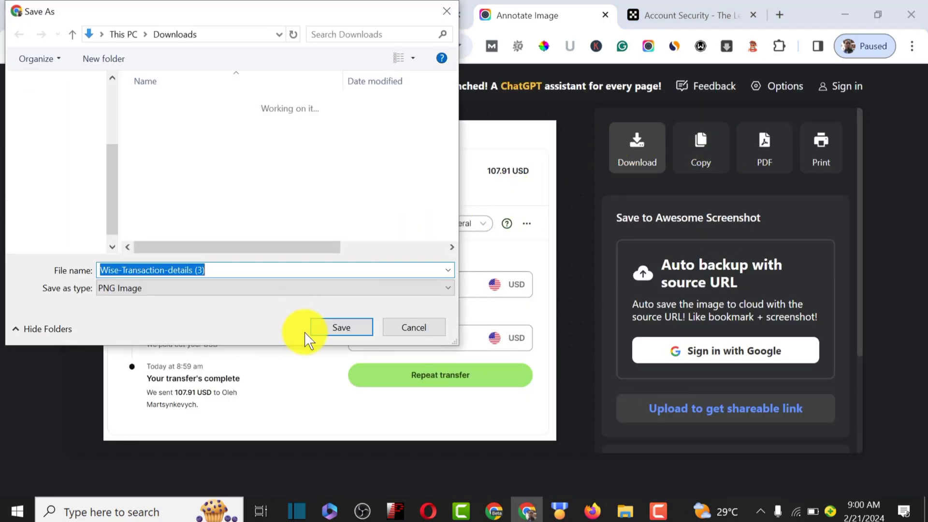
left_click(327, 329)
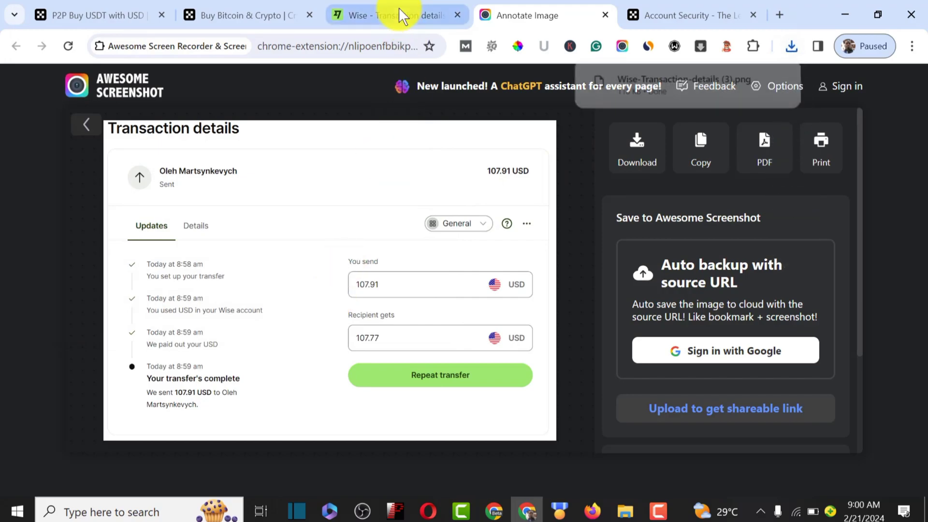
Go back to the pending OKX P2P order and mark it as paid
left_click(108, 8)
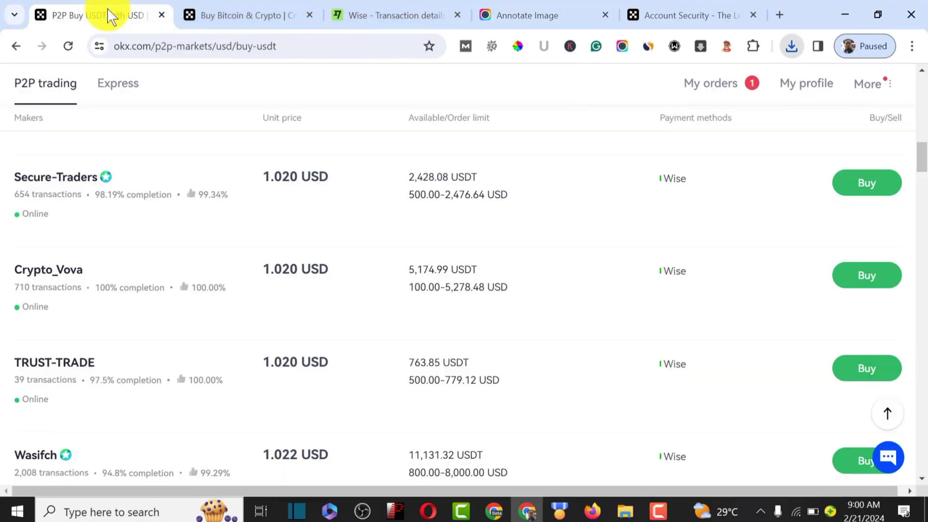
left_click(255, 8)
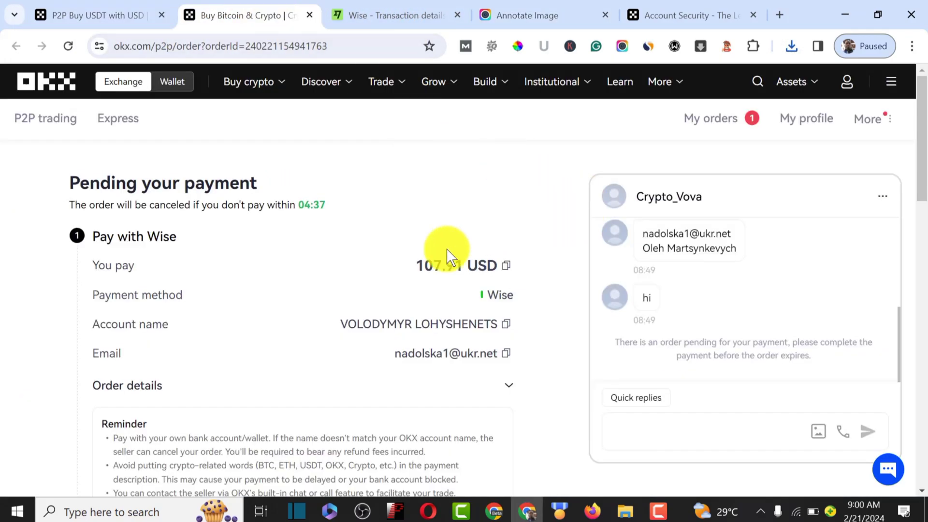
scroll(435, 270, "down", 5)
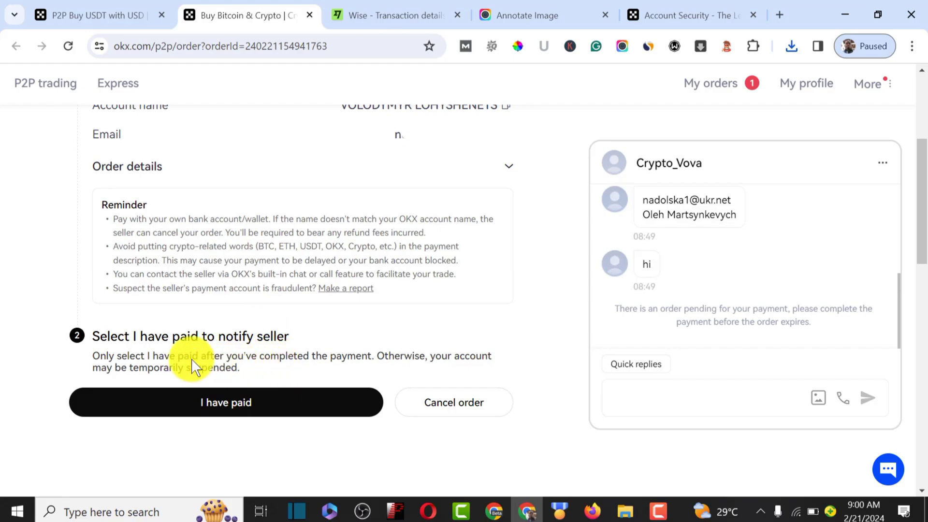
scroll(192, 362, "up", 1)
scroll(191, 363, "down", 1)
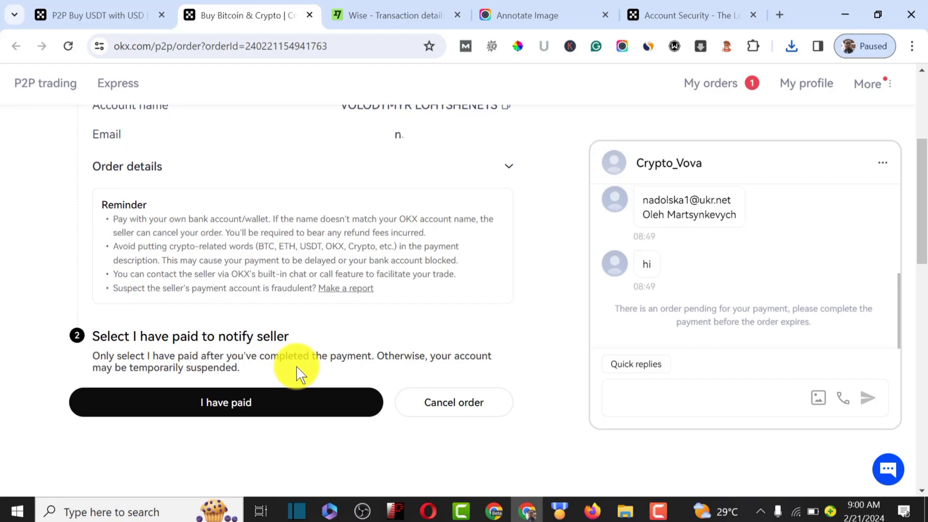
left_click(229, 408)
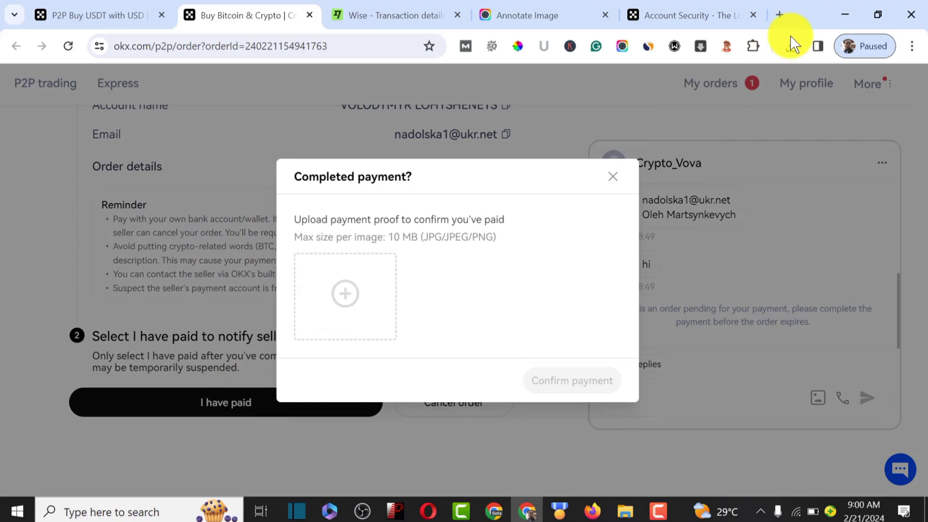
Attach the downloaded Wise screenshot as payment proof and confirm the payment
left_click(791, 44)
left_click_drag(649, 117, 338, 288)
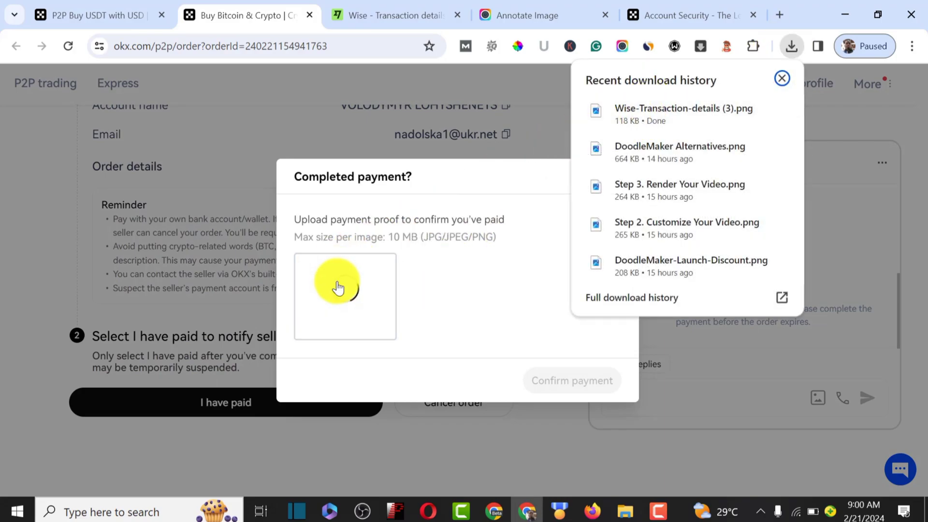
left_click(452, 298)
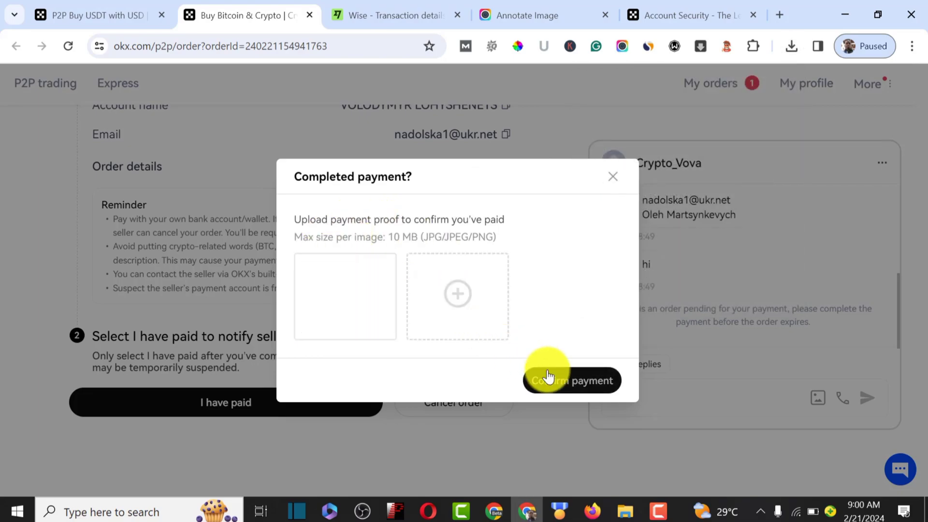
left_click(551, 380)
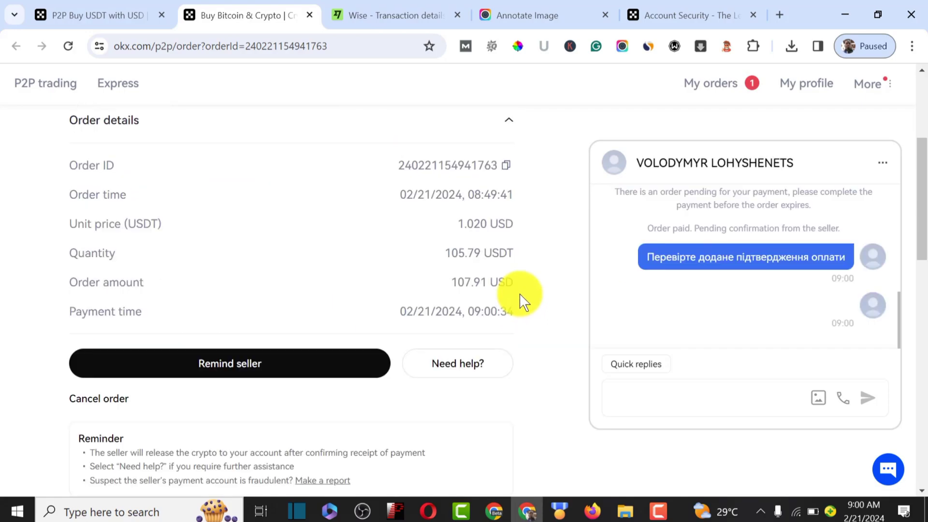
Review the completed order and chat, then rate the trade experience as Positive
scroll(517, 290, "up", 5)
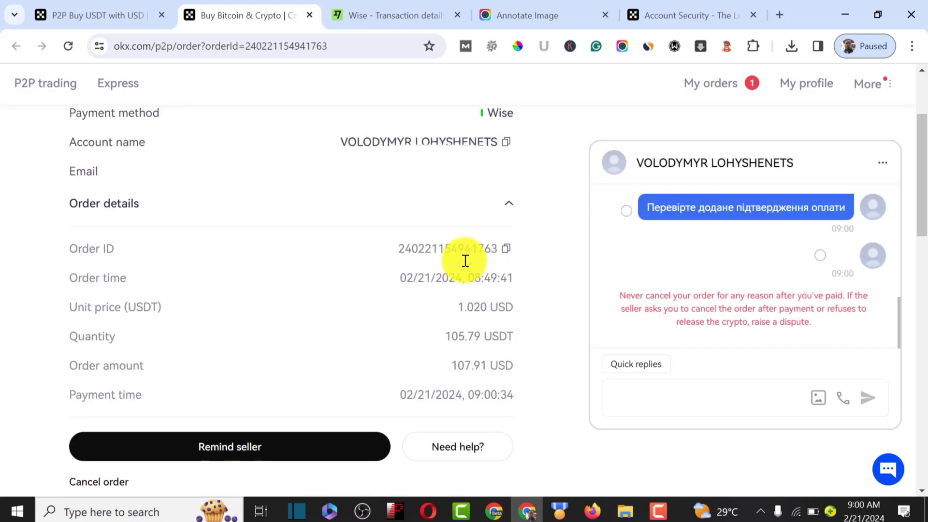
scroll(532, 251, "down", 3)
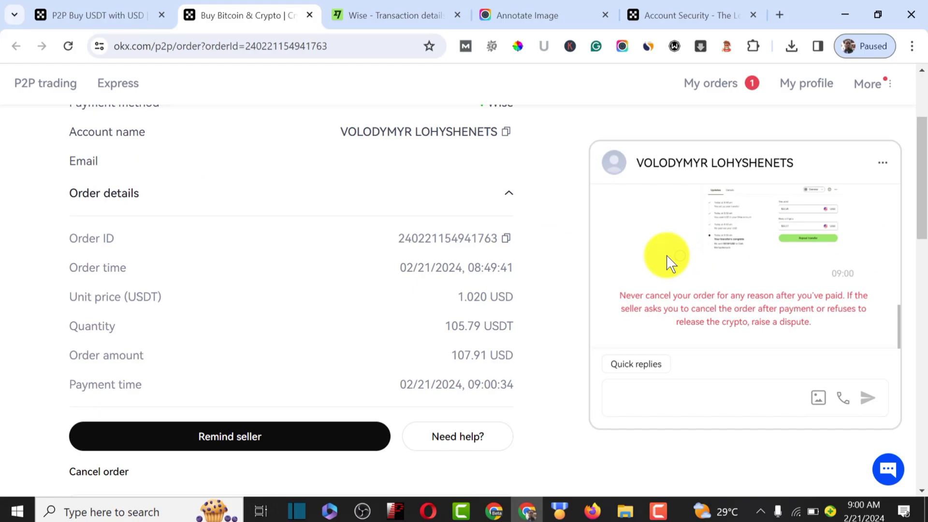
scroll(669, 263, "up", 5)
scroll(669, 263, "down", 5)
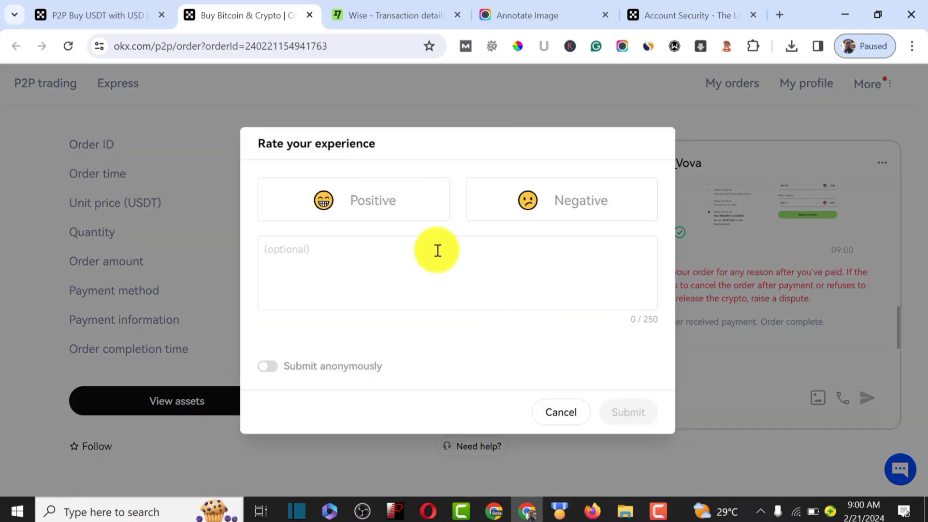
left_click(373, 206)
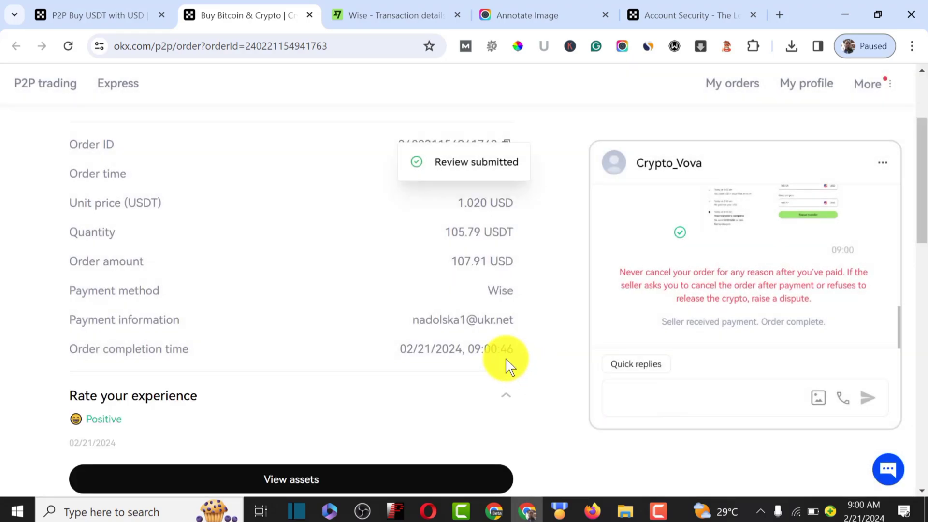
scroll(396, 420, "down", 4)
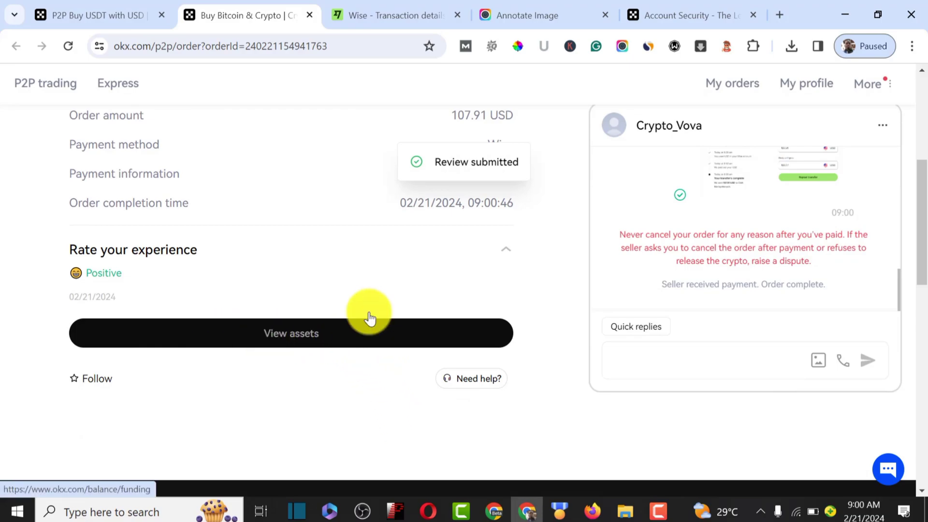
Show the Funding assets and highlight the 362.90505172 USDT value and 105.79 USDT order credit
left_click(288, 344)
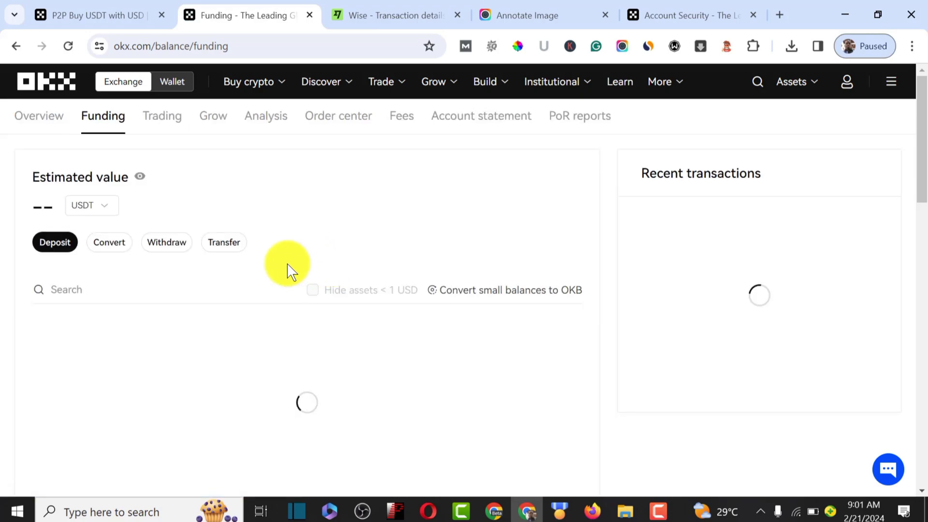
scroll(290, 271, "down", 3)
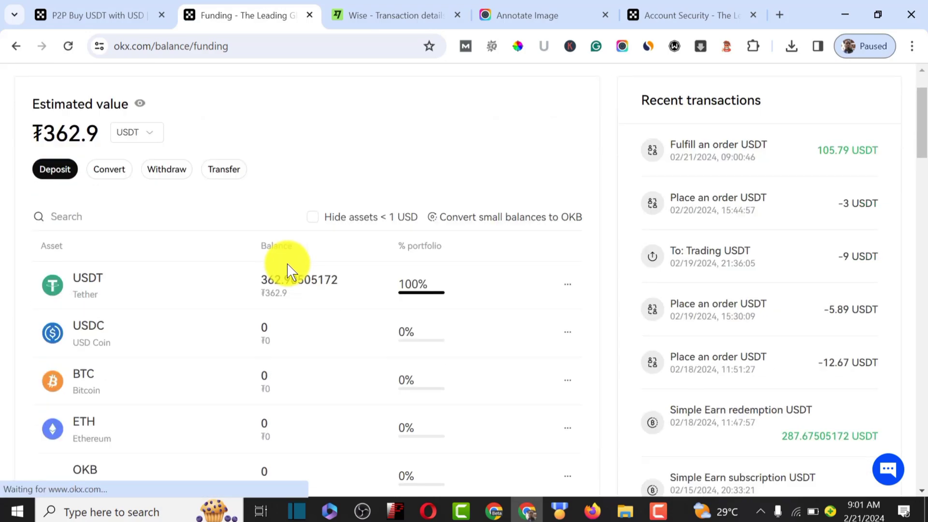
scroll(290, 265, "up", 3)
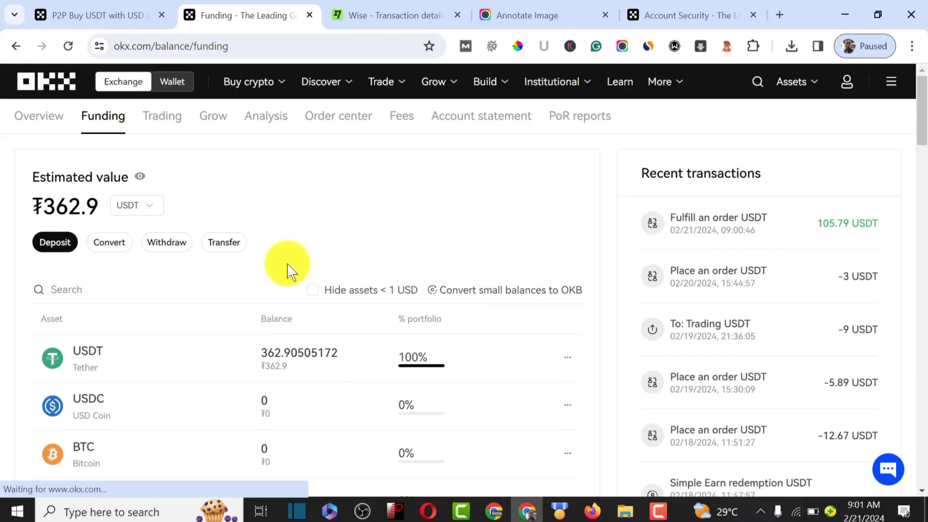
left_click_drag(186, 220, 32, 205)
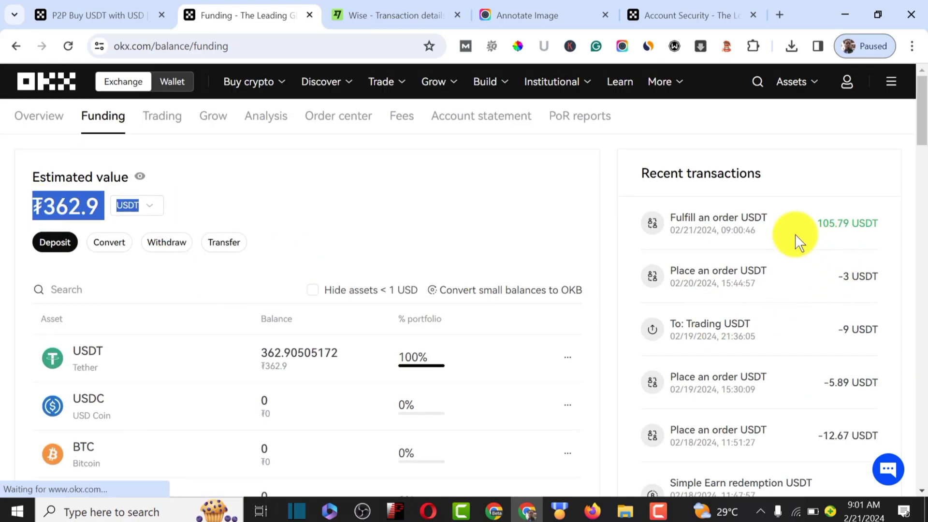
left_click_drag(812, 220, 906, 233)
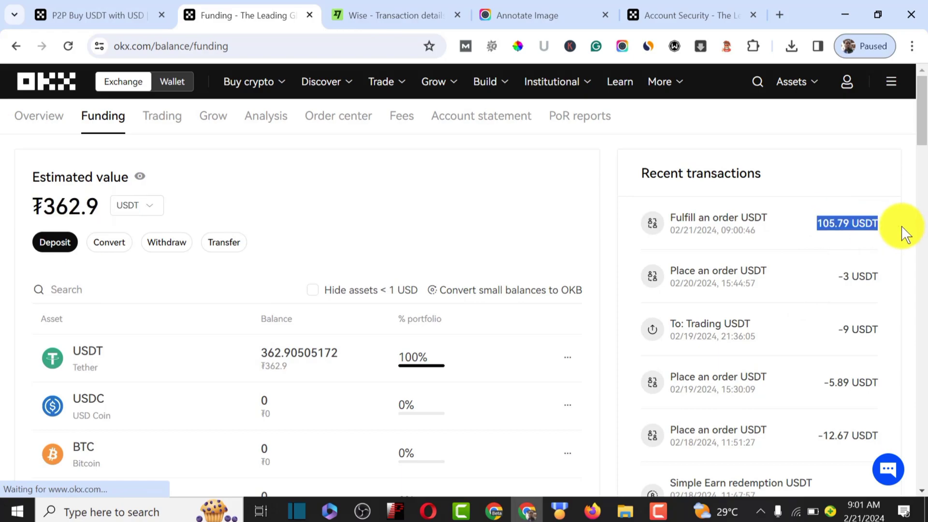